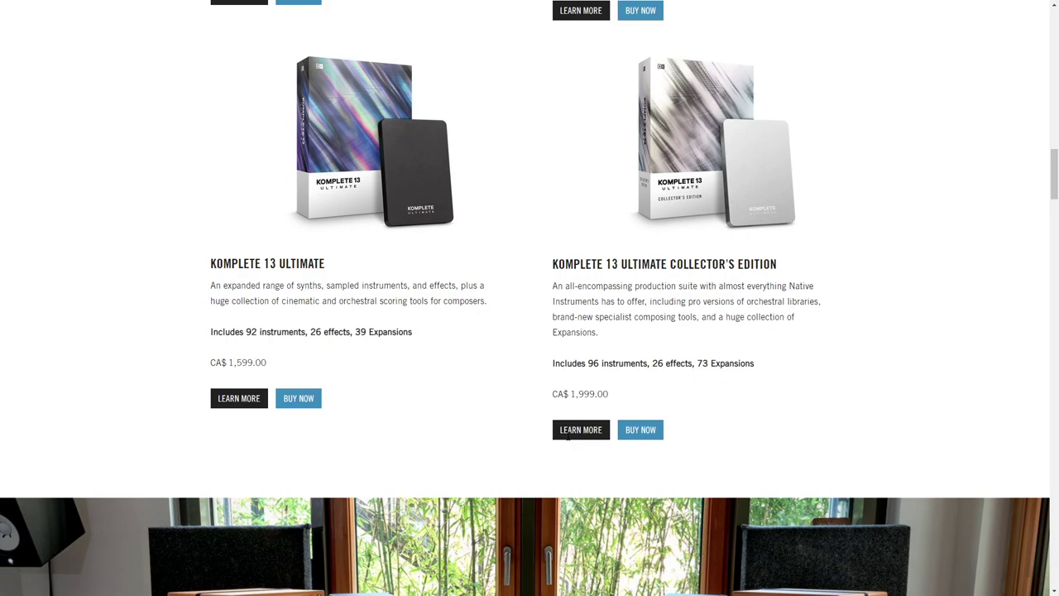
Compare the four Komplete 13 bundle sizes by their included content and prices
{"action": "scroll", "coordinate": [568, 441], "scroll_direction": "up", "scroll_amount": 5}
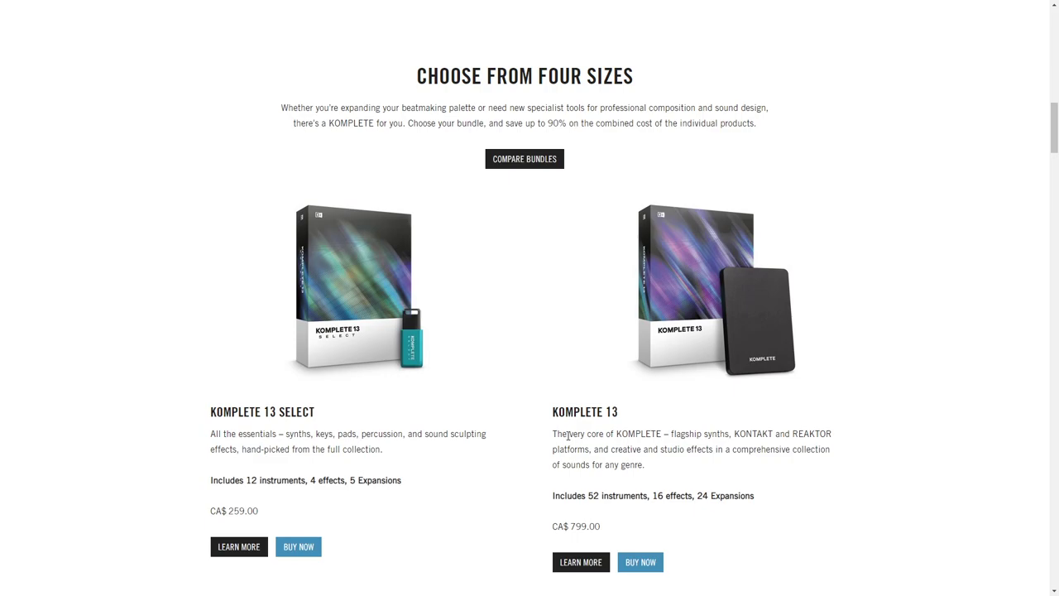
{"action": "scroll", "coordinate": [568, 435], "scroll_direction": "down", "scroll_amount": 5}
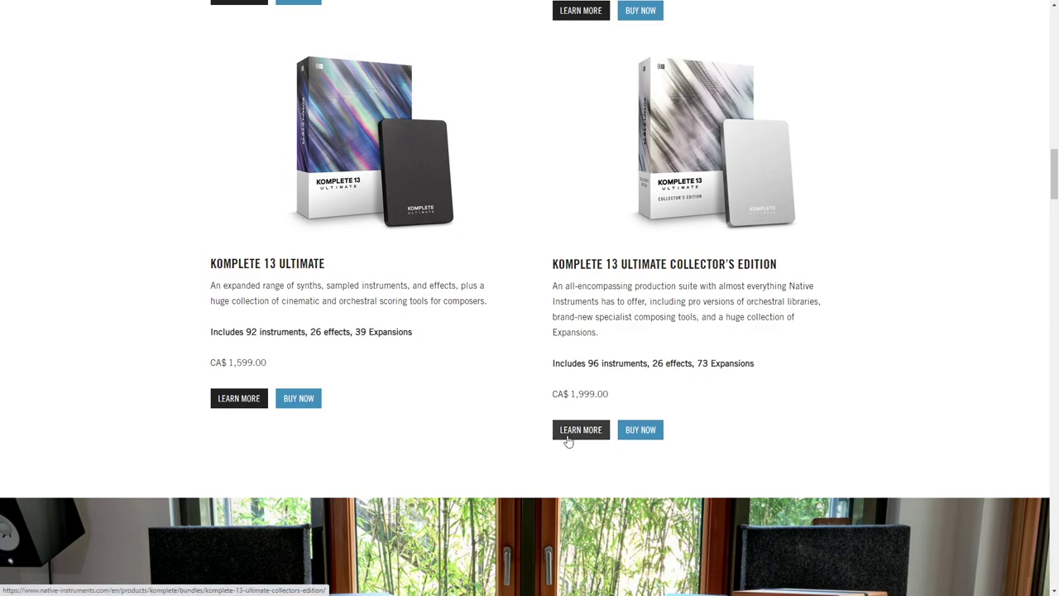
{"action": "scroll", "coordinate": [568, 440], "scroll_direction": "down", "scroll_amount": 1}
{"action": "scroll", "coordinate": [567, 440], "scroll_direction": "down", "scroll_amount": 4}
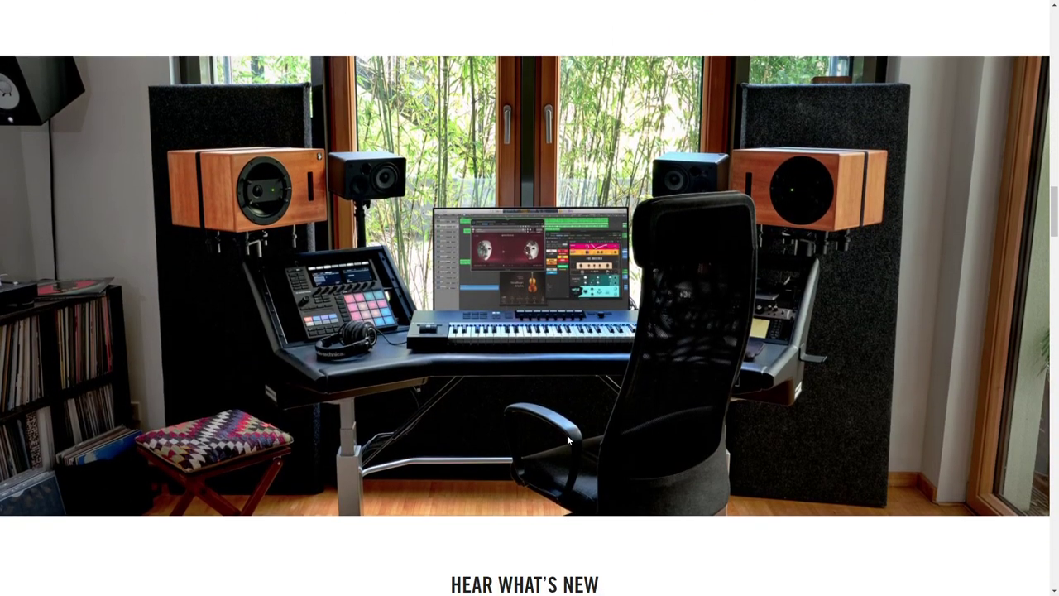
Look through the Komplete 13 page's new additions, sound browsing and product update sections
{"action": "scroll", "coordinate": [567, 440], "scroll_direction": "down", "scroll_amount": 6}
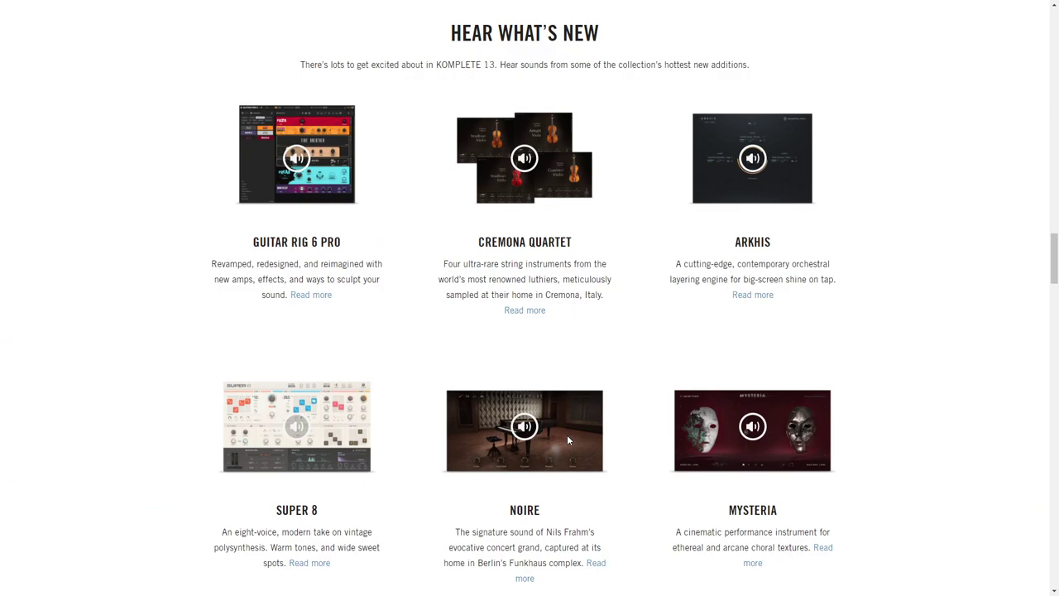
{"action": "scroll", "coordinate": [567, 440], "scroll_direction": "down", "scroll_amount": 6}
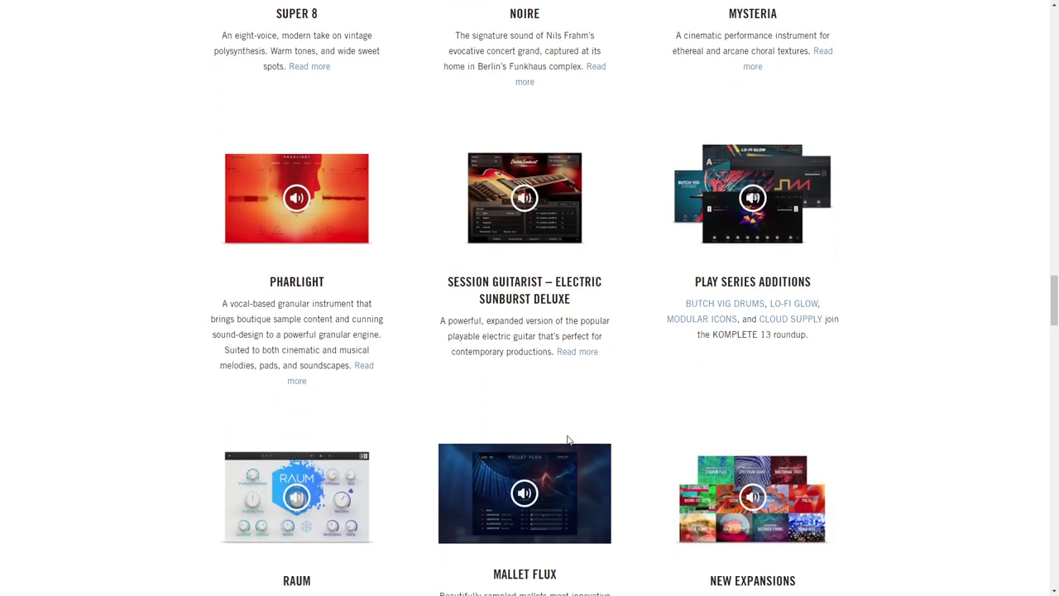
{"action": "scroll", "coordinate": [567, 439], "scroll_direction": "down", "scroll_amount": 8}
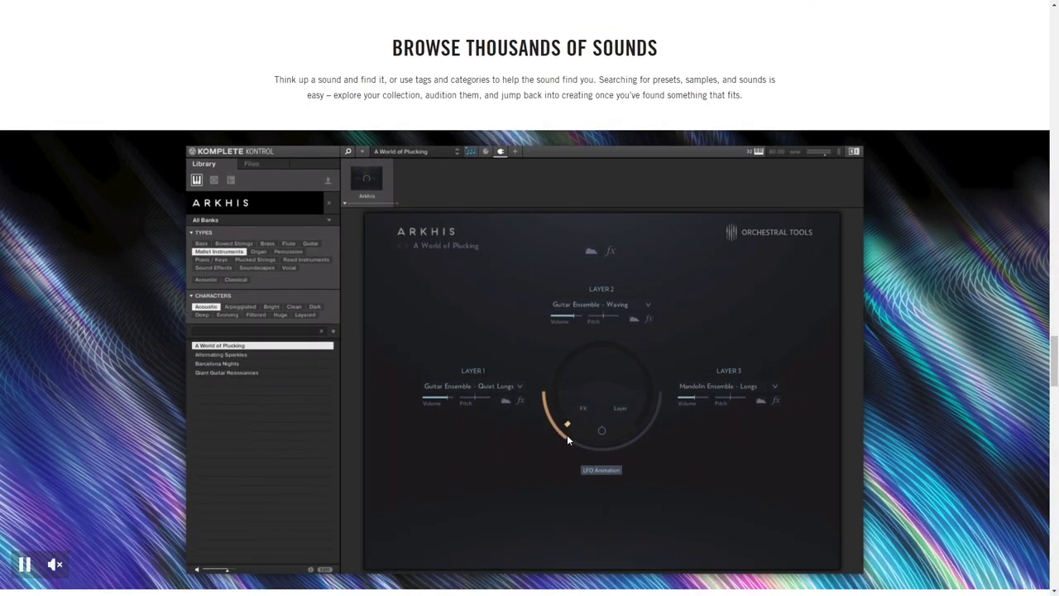
{"action": "scroll", "coordinate": [567, 439], "scroll_direction": "down", "scroll_amount": 1}
{"action": "scroll", "coordinate": [567, 439], "scroll_direction": "down", "scroll_amount": 6}
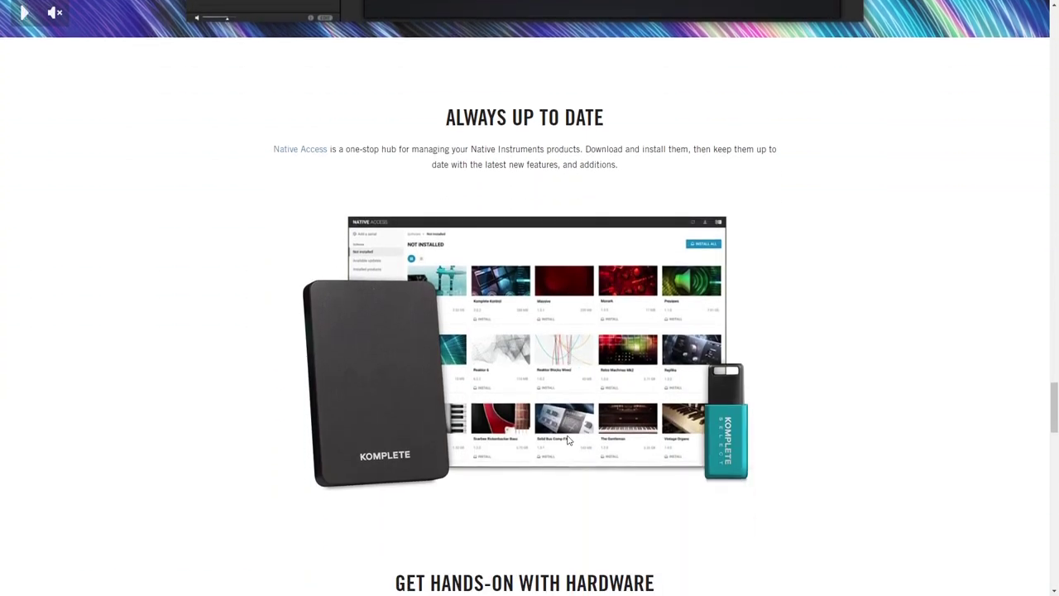
{"action": "scroll", "coordinate": [568, 439], "scroll_direction": "down", "scroll_amount": 4}
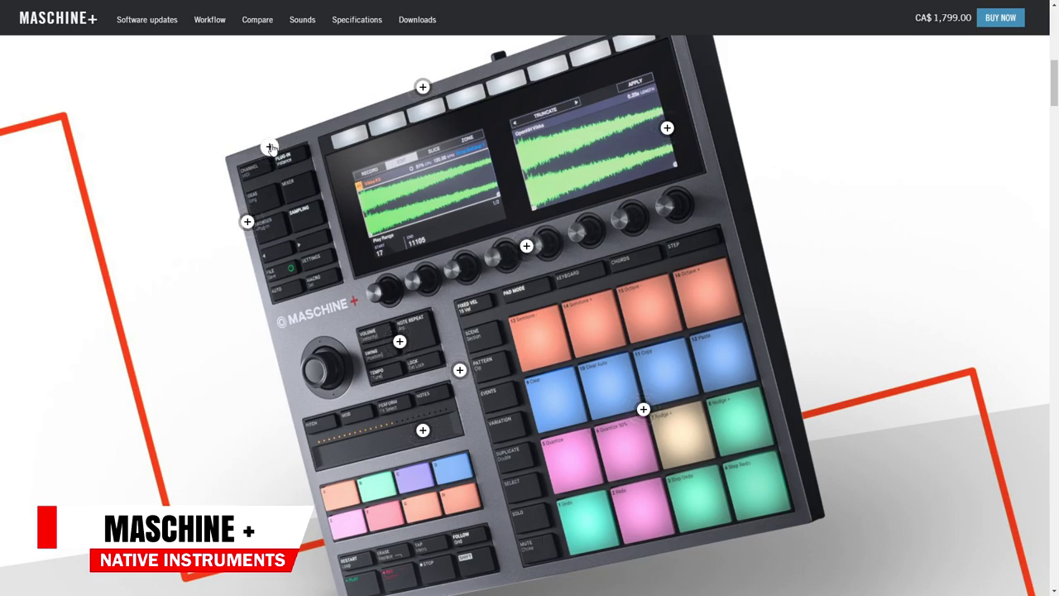
Read the feature callouts on the Maschine+ product image one by one, from the power connection to the pads
{"action": "left_click", "coordinate": [270, 147]}
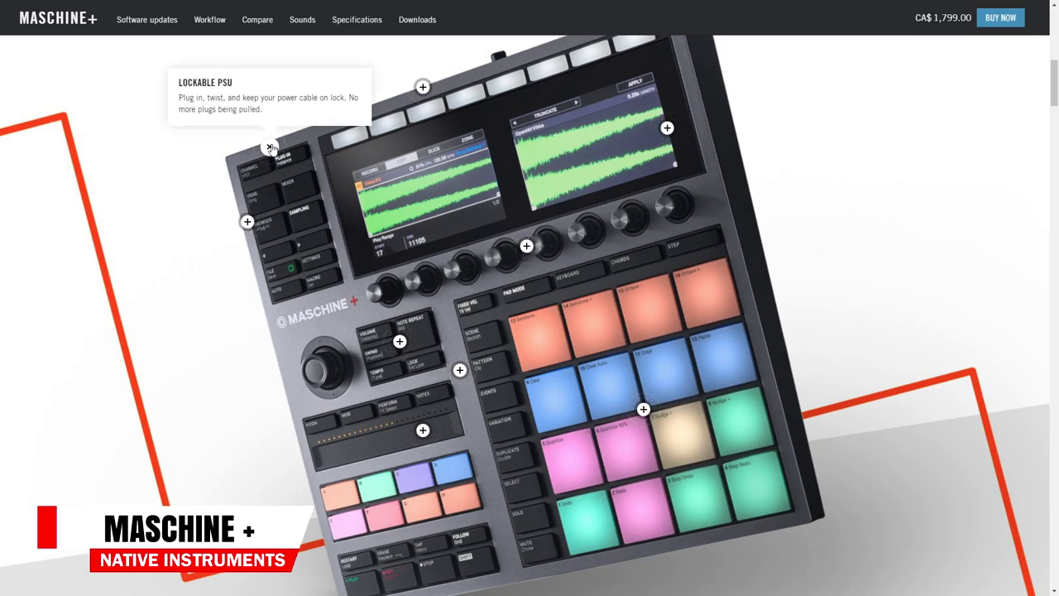
{"action": "left_click", "coordinate": [246, 221]}
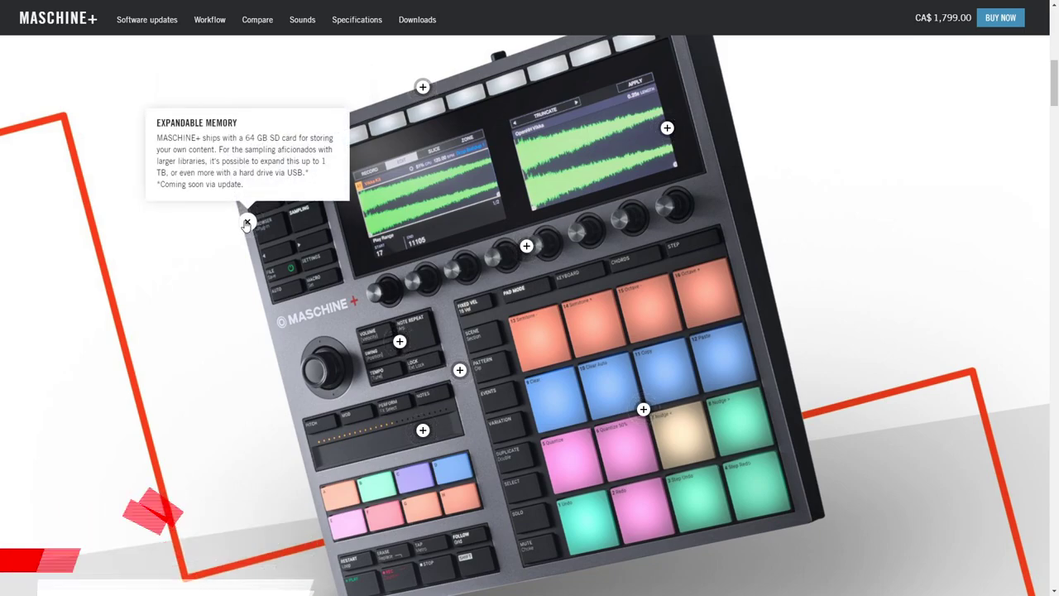
{"action": "left_click", "coordinate": [423, 87]}
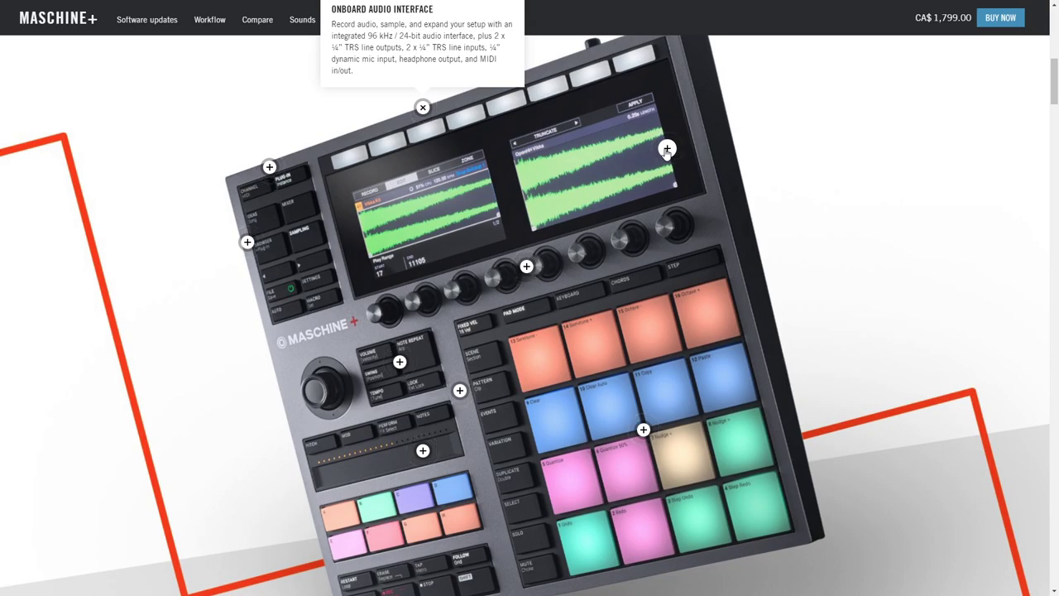
{"action": "left_click", "coordinate": [667, 149]}
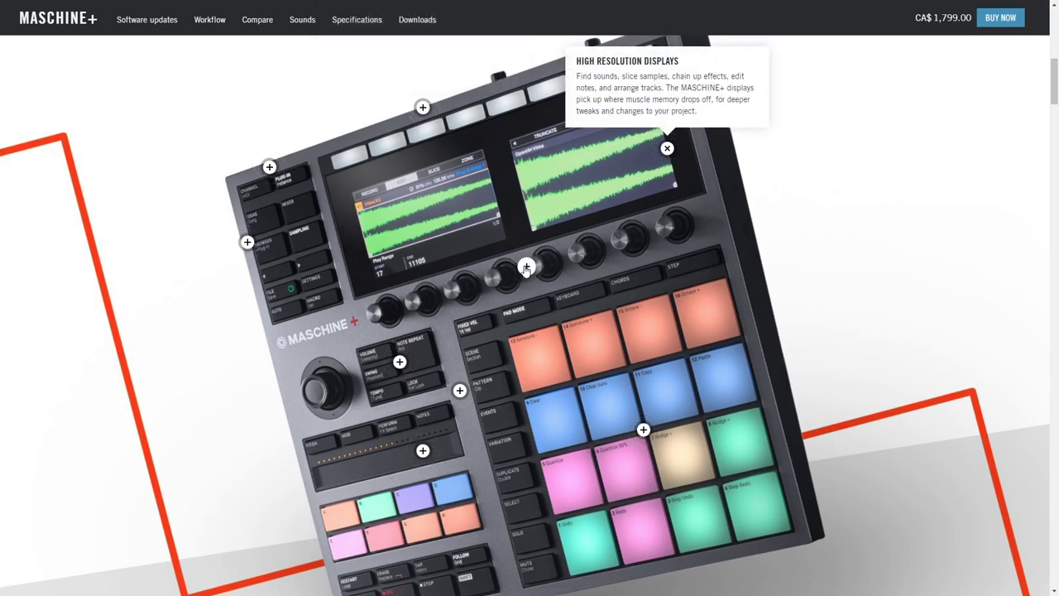
{"action": "left_click", "coordinate": [526, 266]}
{"action": "left_click", "coordinate": [400, 363]}
{"action": "left_click", "coordinate": [460, 391]}
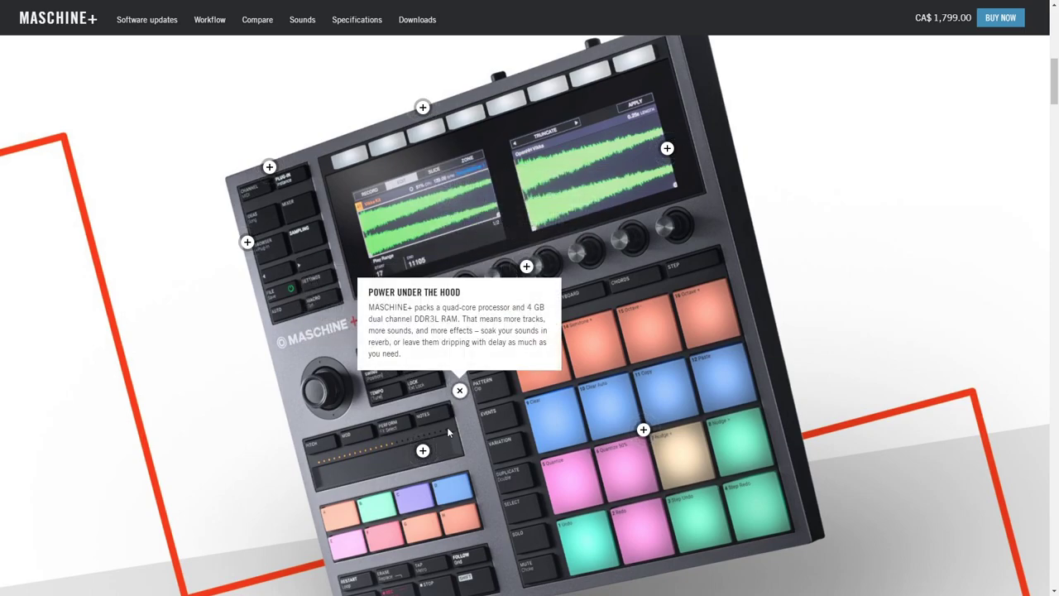
{"action": "left_click", "coordinate": [423, 451]}
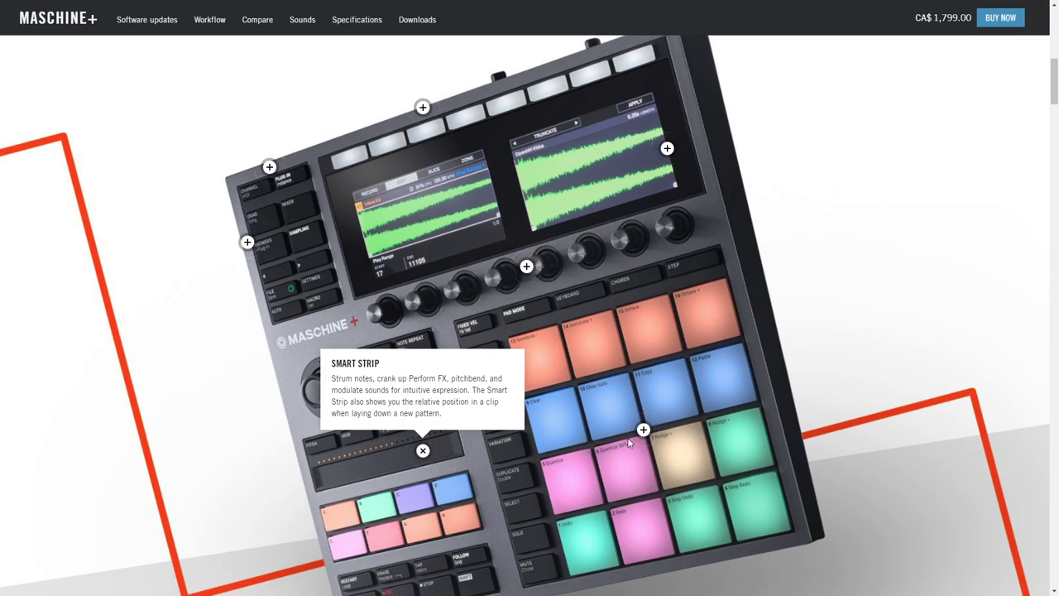
{"action": "left_click", "coordinate": [645, 428]}
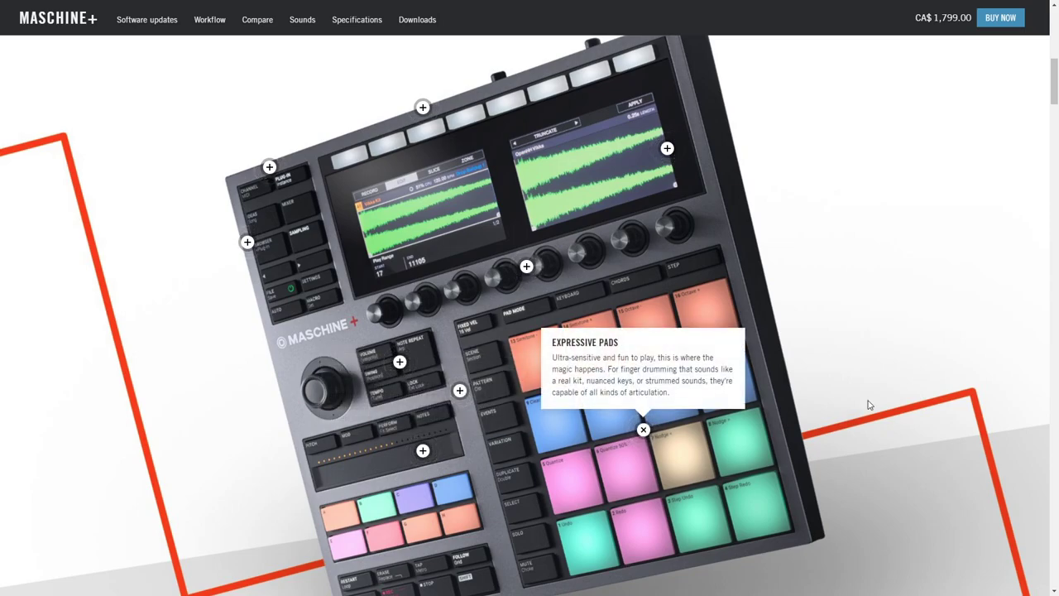
View the close-up photos of the Maschine+ hardware in the image carousel through to the last one
{"action": "scroll", "coordinate": [869, 404], "scroll_direction": "down", "scroll_amount": 5}
{"action": "left_click", "coordinate": [811, 422]}
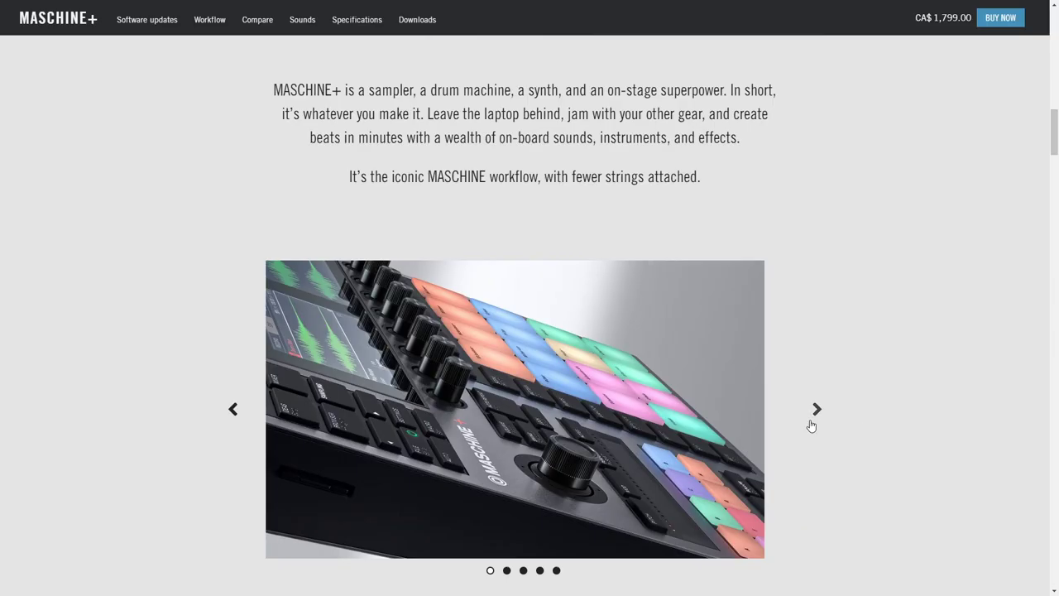
{"action": "left_click", "coordinate": [811, 425]}
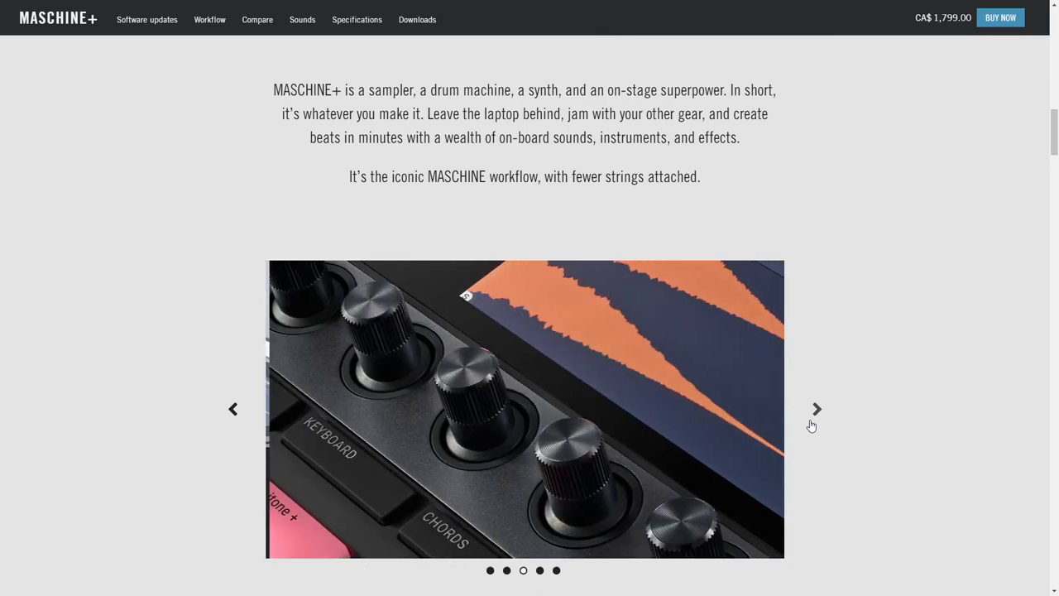
{"action": "left_click", "coordinate": [810, 425]}
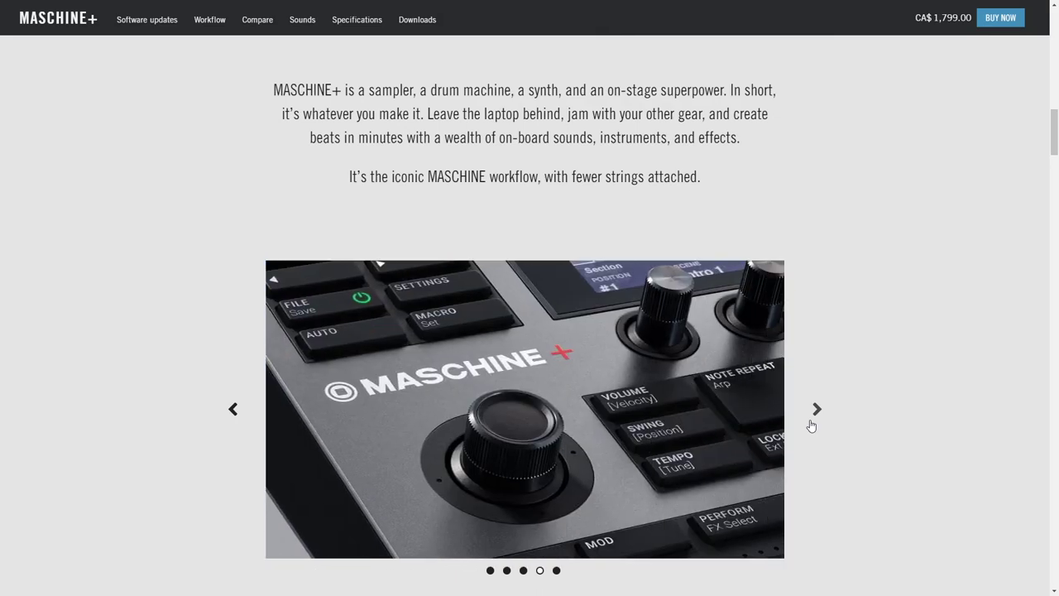
{"action": "left_click", "coordinate": [811, 425]}
Read the Maschine+ page sections on standalone use, included instruments and effects, sampling and sequencing, and live performance
{"action": "scroll", "coordinate": [972, 441], "scroll_direction": "down", "scroll_amount": 6}
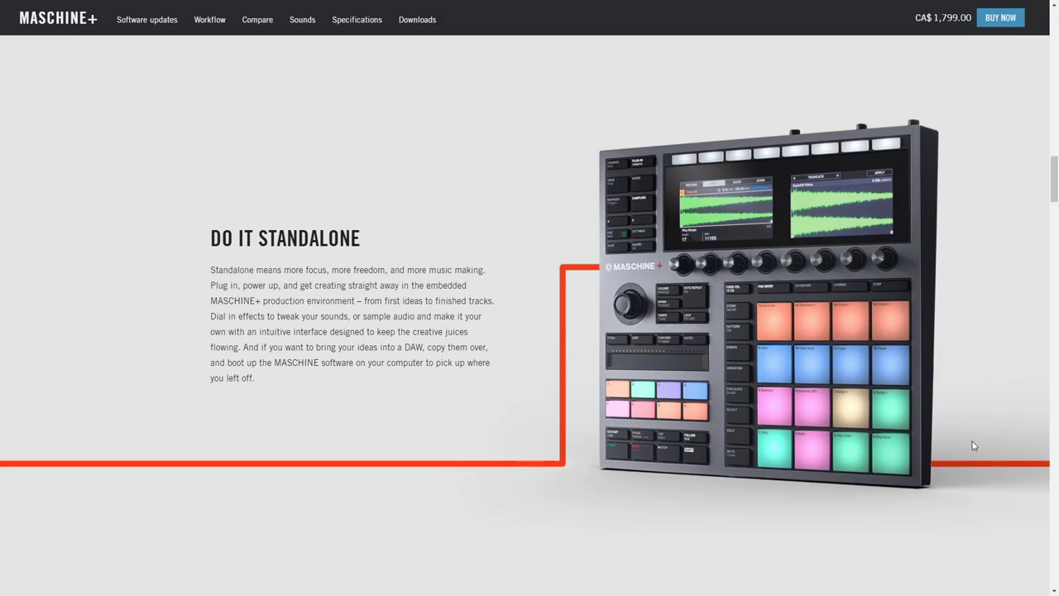
{"action": "scroll", "coordinate": [972, 441], "scroll_direction": "down", "scroll_amount": 8}
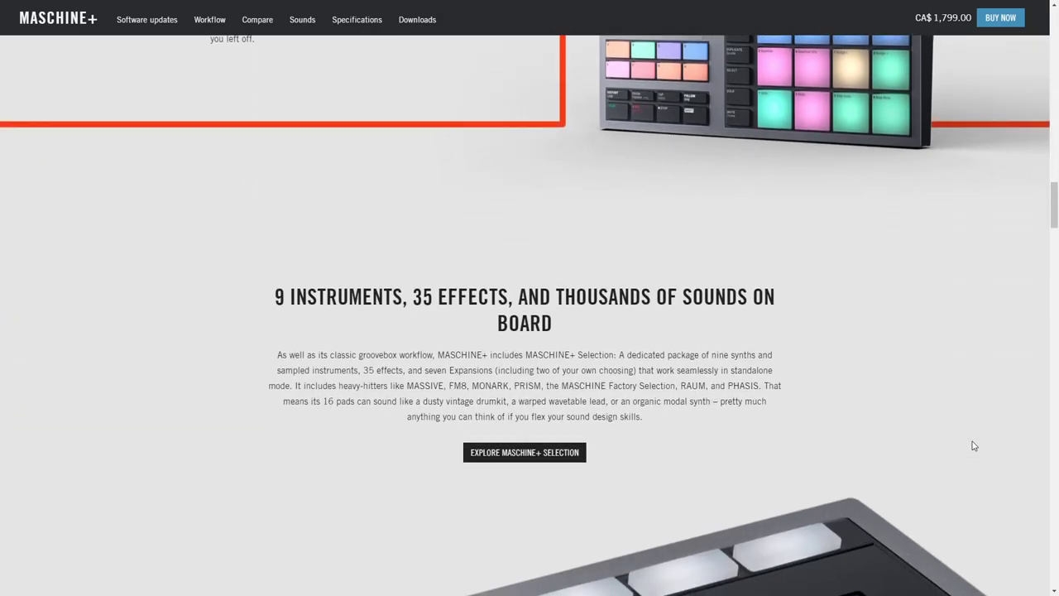
{"action": "scroll", "coordinate": [972, 445], "scroll_direction": "down", "scroll_amount": 3}
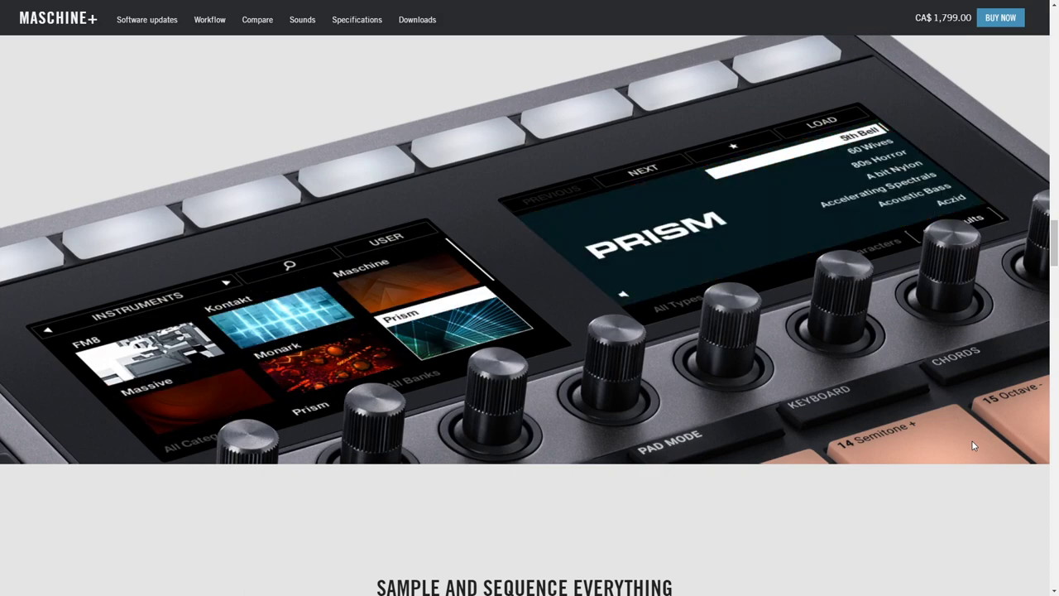
{"action": "scroll", "coordinate": [973, 441], "scroll_direction": "down", "scroll_amount": 5}
{"action": "scroll", "coordinate": [973, 445], "scroll_direction": "down", "scroll_amount": 1}
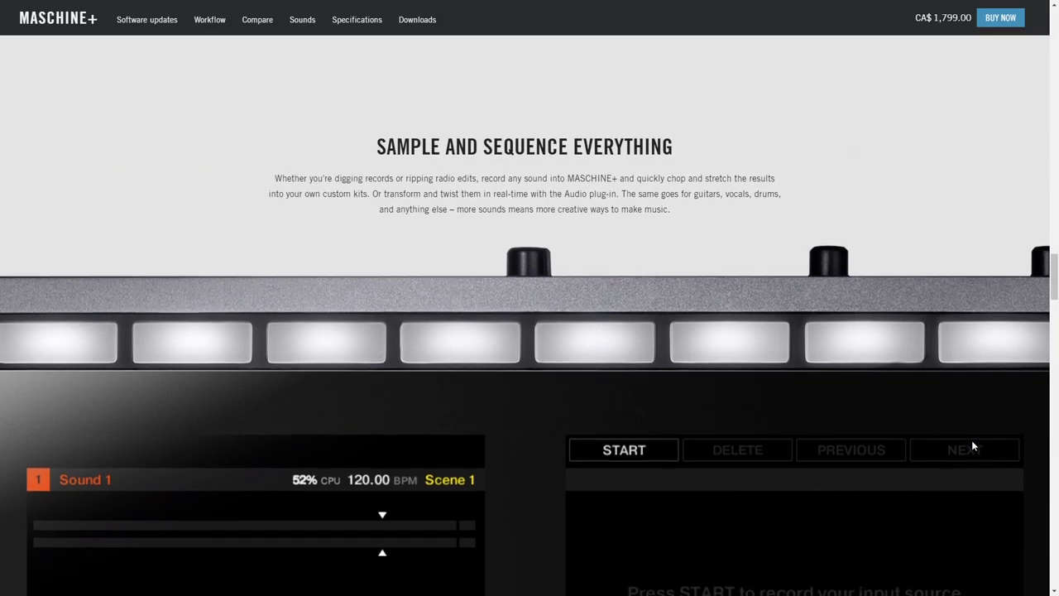
{"action": "scroll", "coordinate": [973, 446], "scroll_direction": "down", "scroll_amount": 4}
{"action": "scroll", "coordinate": [973, 445], "scroll_direction": "down", "scroll_amount": 6}
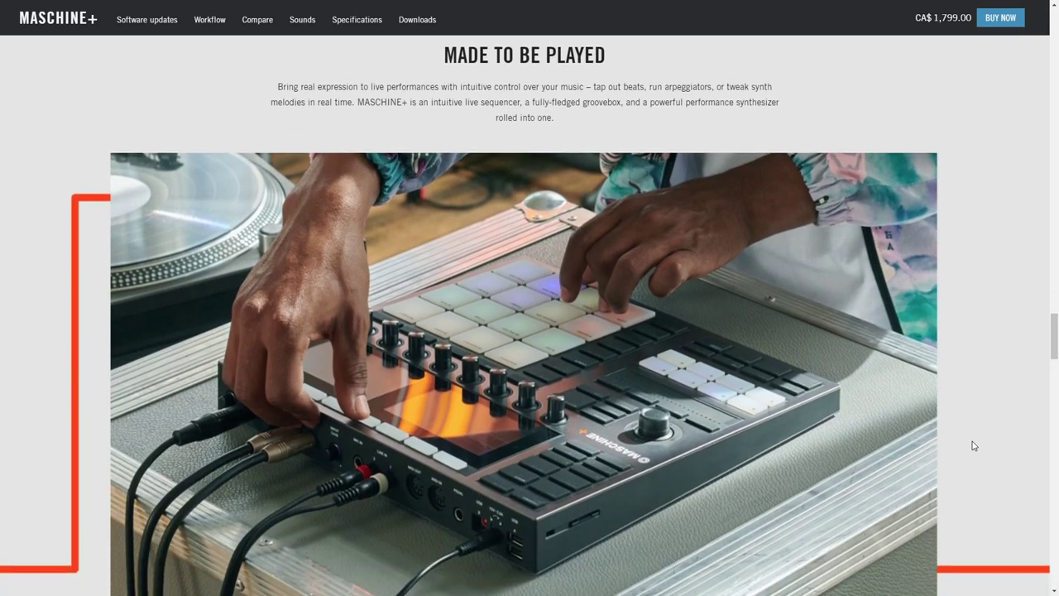
{"action": "scroll", "coordinate": [973, 445], "scroll_direction": "down", "scroll_amount": 7}
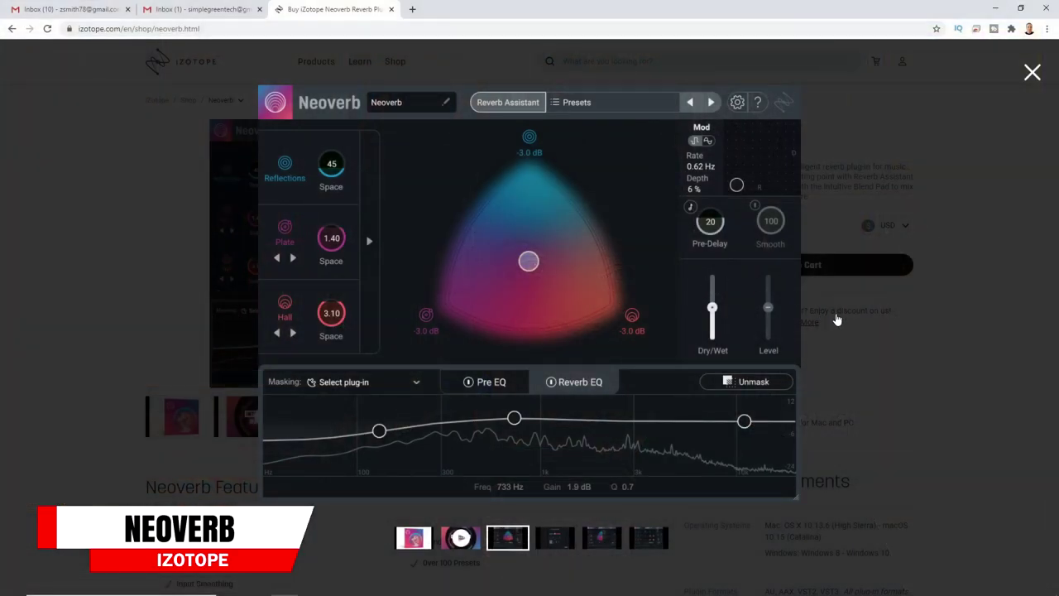
View the Neoverb plug-in screenshots and cover art in the enlarged product gallery, and close the gallery
{"action": "left_click", "coordinate": [554, 537]}
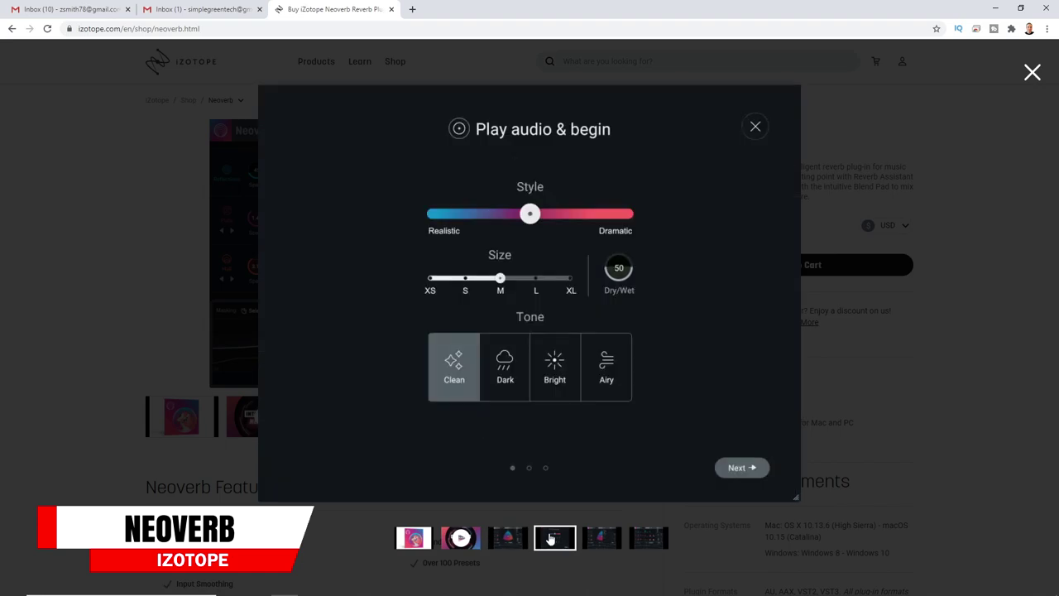
{"action": "left_click", "coordinate": [603, 538]}
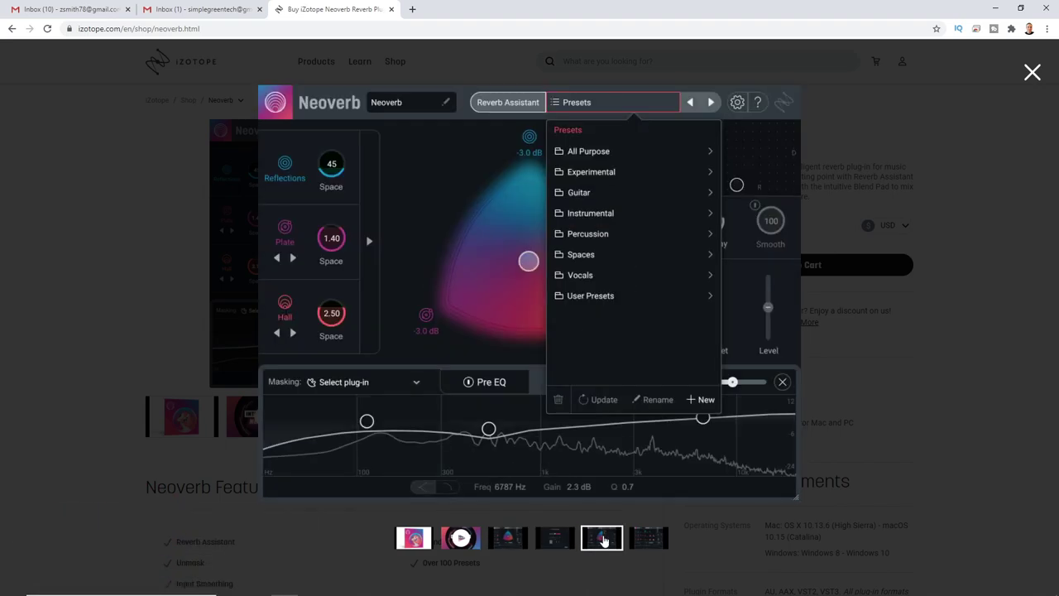
{"action": "left_click", "coordinate": [649, 540]}
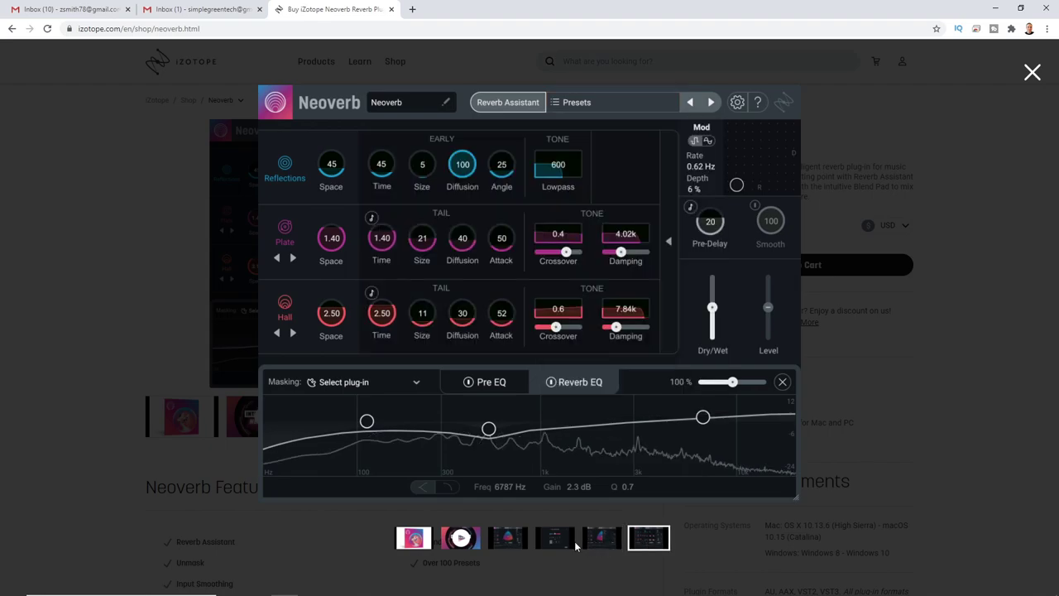
{"action": "left_click", "coordinate": [509, 540]}
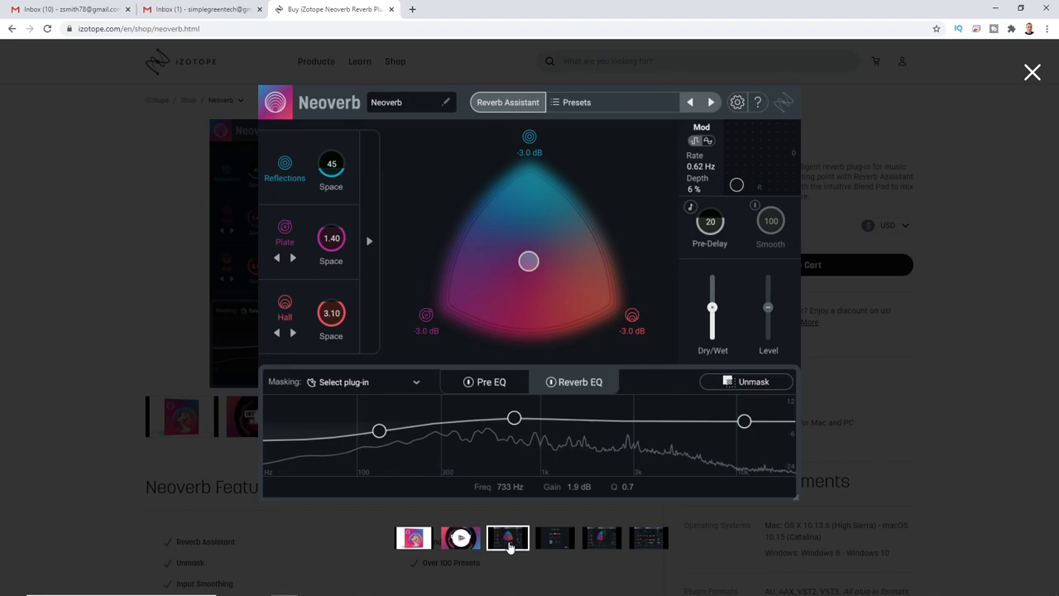
{"action": "left_click", "coordinate": [559, 541]}
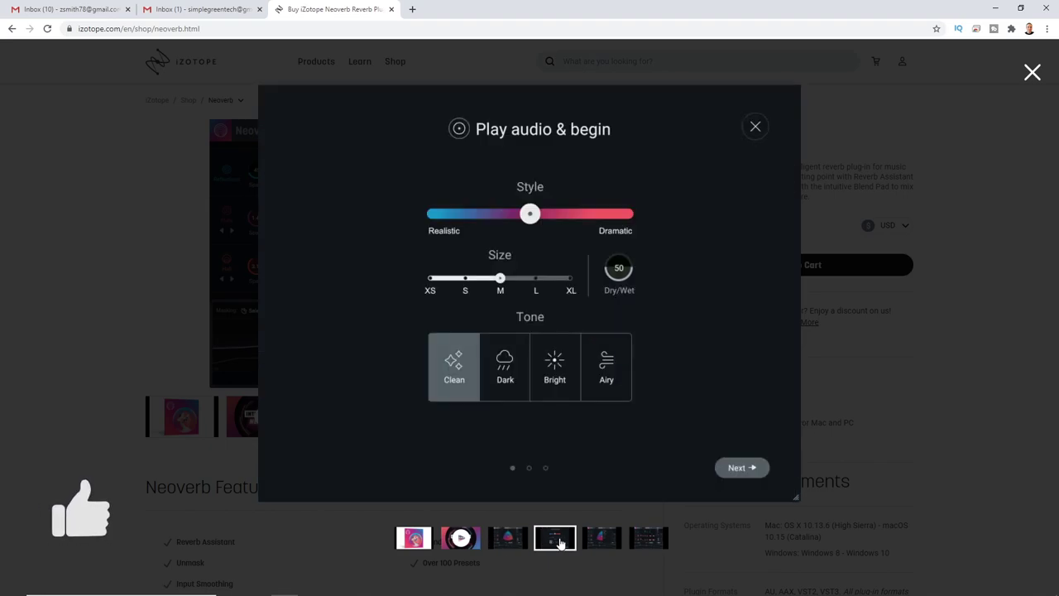
{"action": "left_click", "coordinate": [612, 543]}
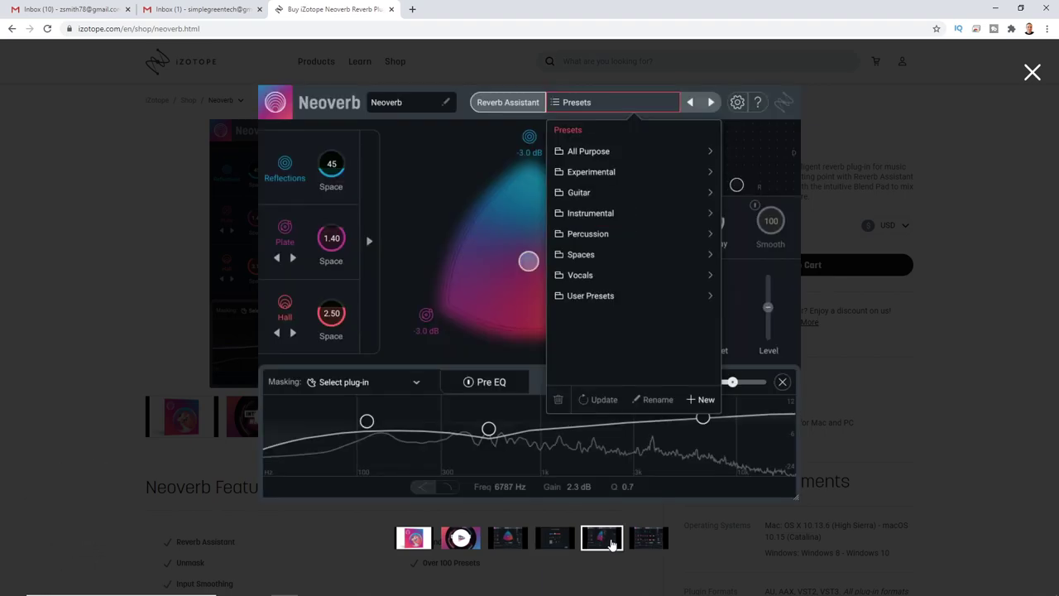
{"action": "left_click", "coordinate": [643, 544]}
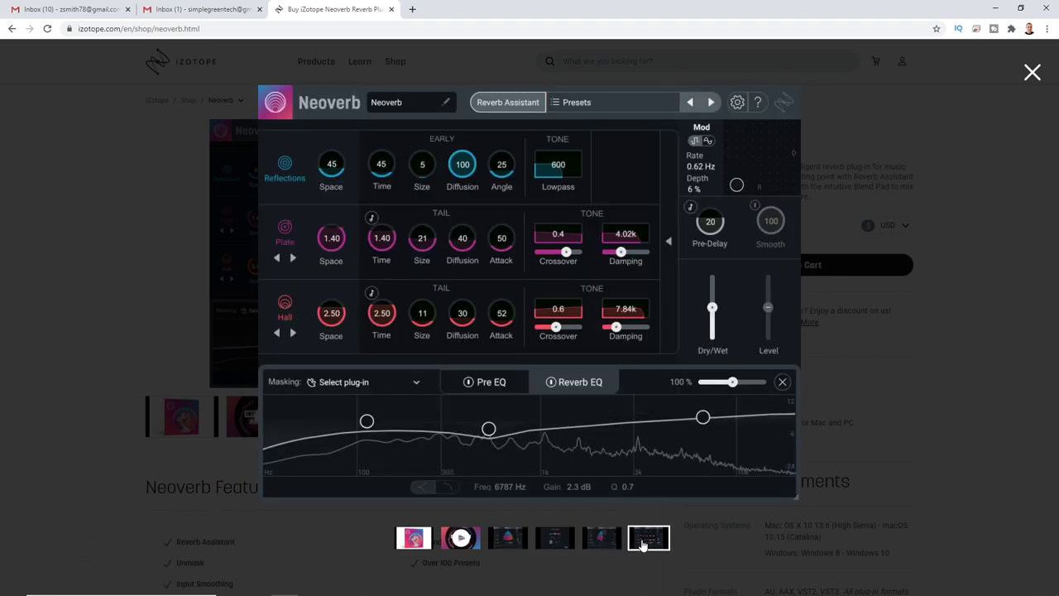
{"action": "left_click", "coordinate": [418, 549]}
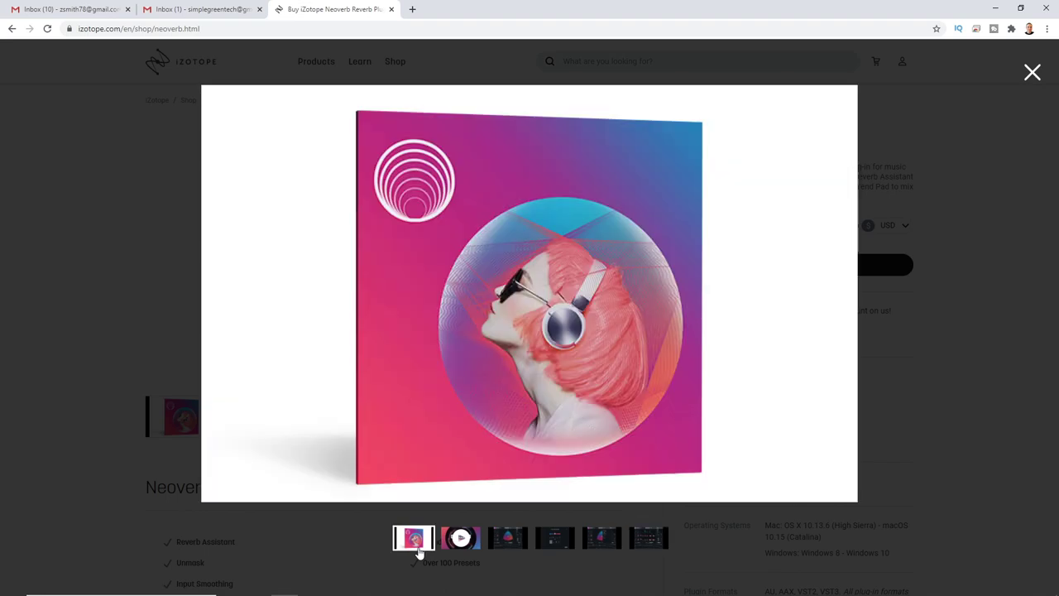
{"action": "left_click", "coordinate": [1033, 73]}
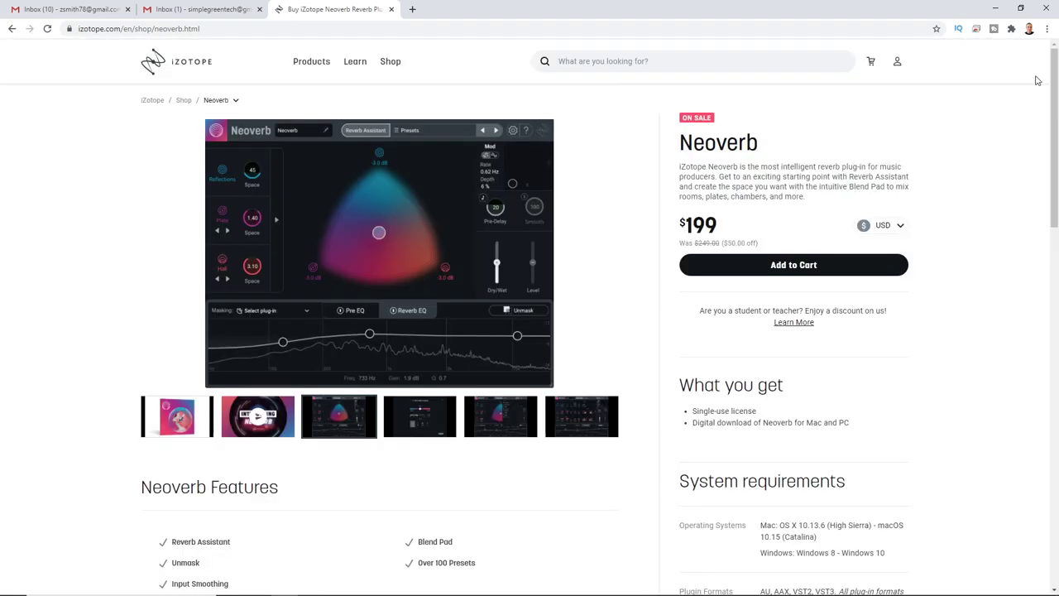
Examine Neoverb's features, system requirements and related product offers on its shop page
{"action": "scroll", "coordinate": [595, 493], "scroll_direction": "down", "scroll_amount": 3}
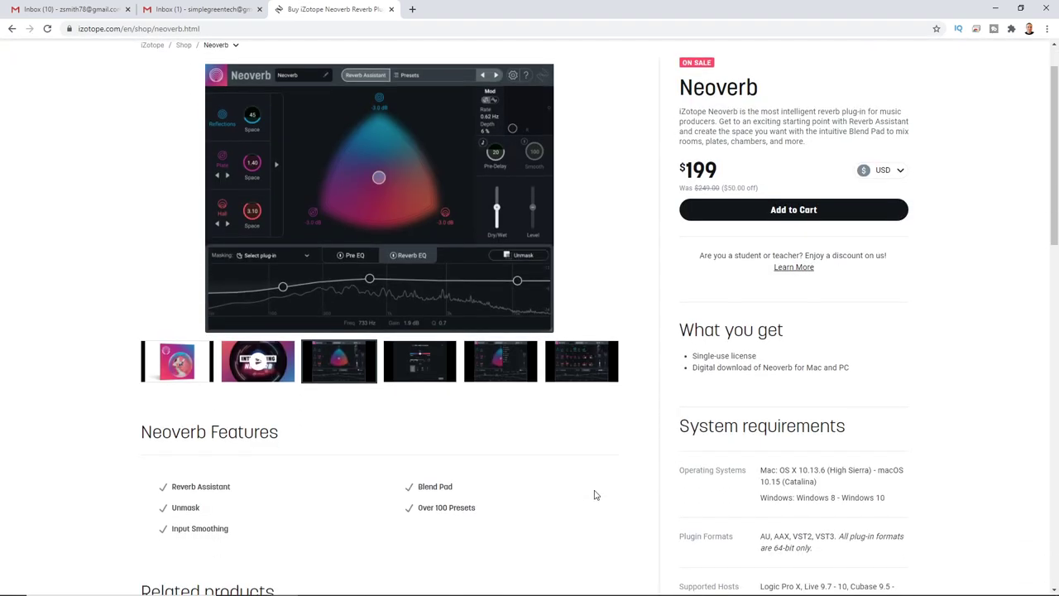
{"action": "scroll", "coordinate": [594, 494], "scroll_direction": "down", "scroll_amount": 3}
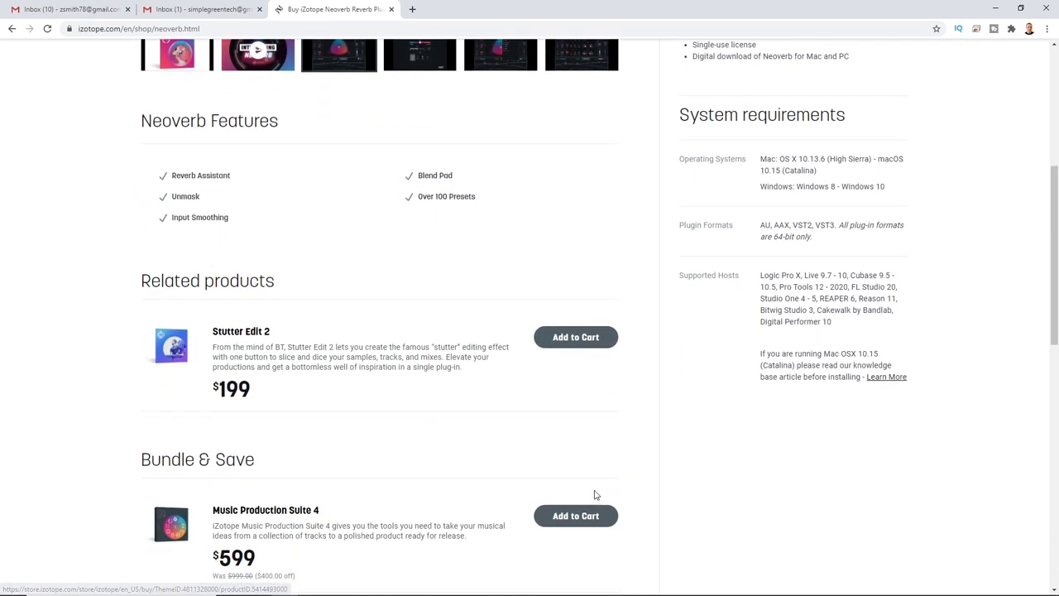
Revisit the Neoverb shop page's offers and pricing, and view the plug-in screenshots and cover art in the enlarged gallery again
{"action": "scroll", "coordinate": [594, 494], "scroll_direction": "down", "scroll_amount": 2}
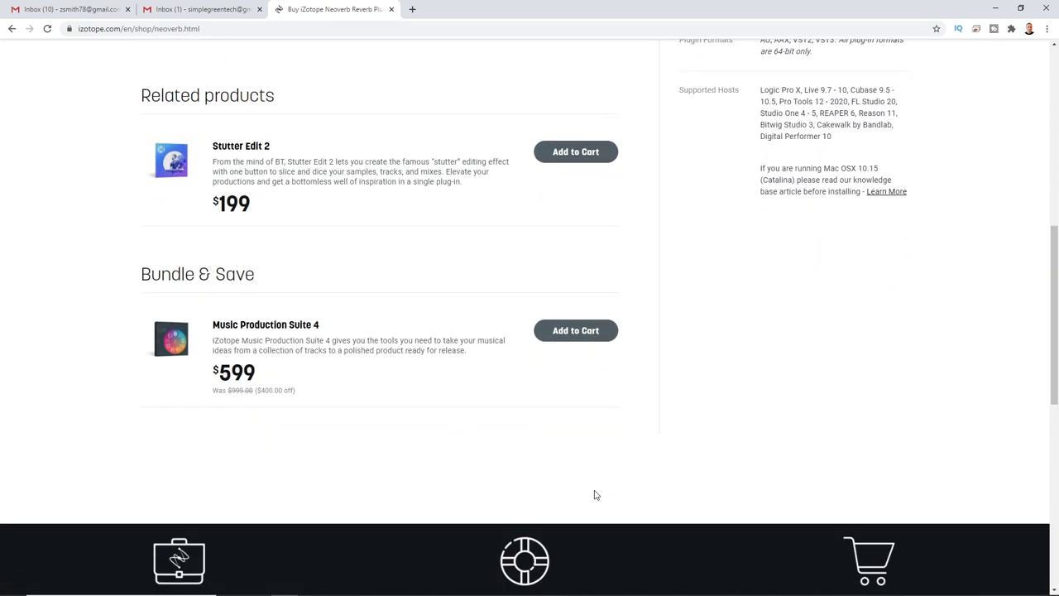
{"action": "scroll", "coordinate": [594, 494], "scroll_direction": "up", "scroll_amount": 5}
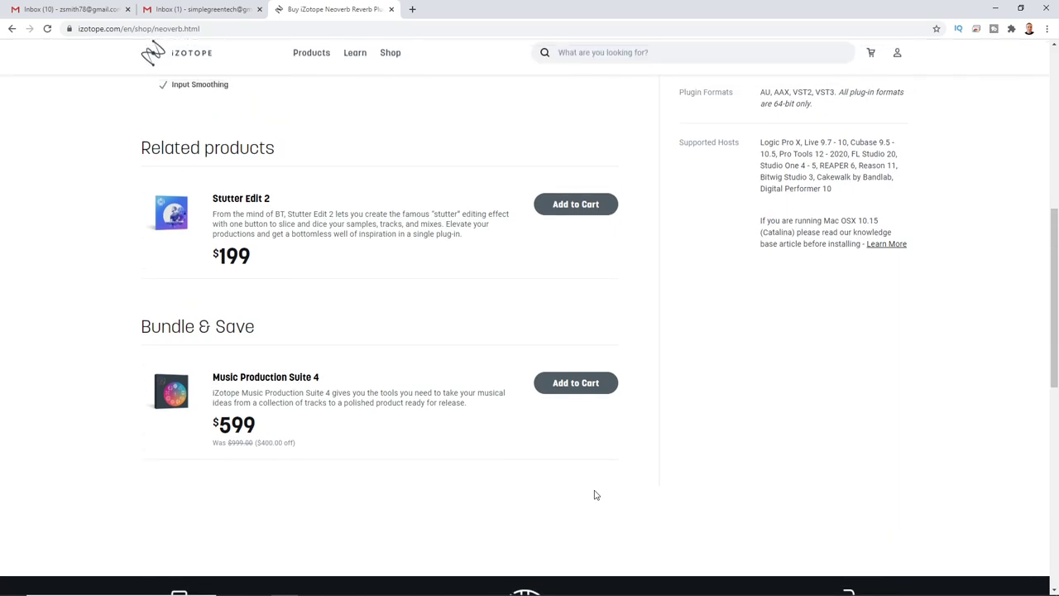
{"action": "scroll", "coordinate": [596, 494], "scroll_direction": "up", "scroll_amount": 1}
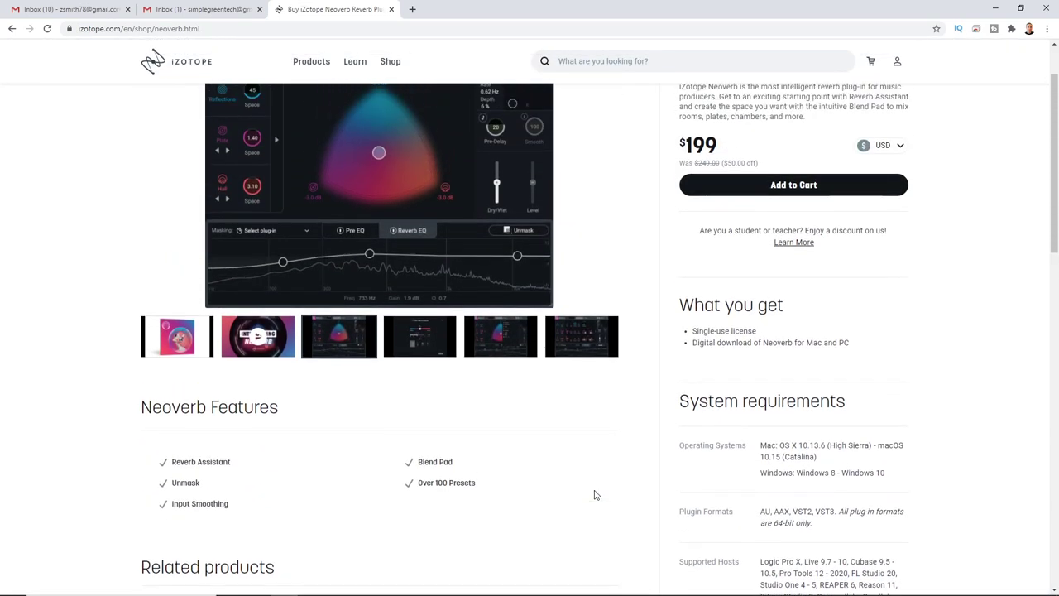
{"action": "left_click", "coordinate": [381, 207]}
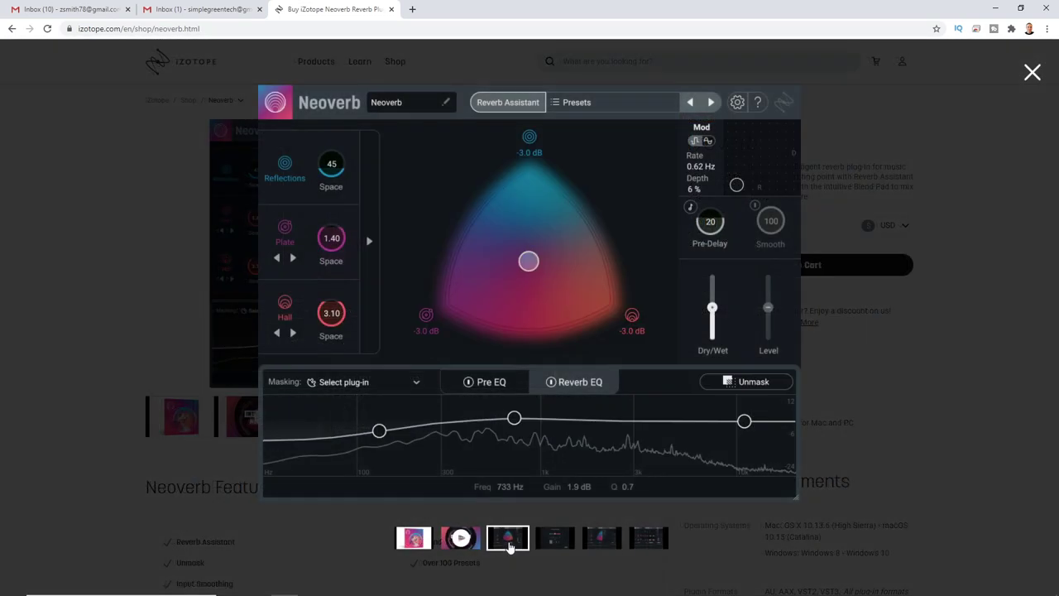
{"action": "left_click", "coordinate": [560, 542]}
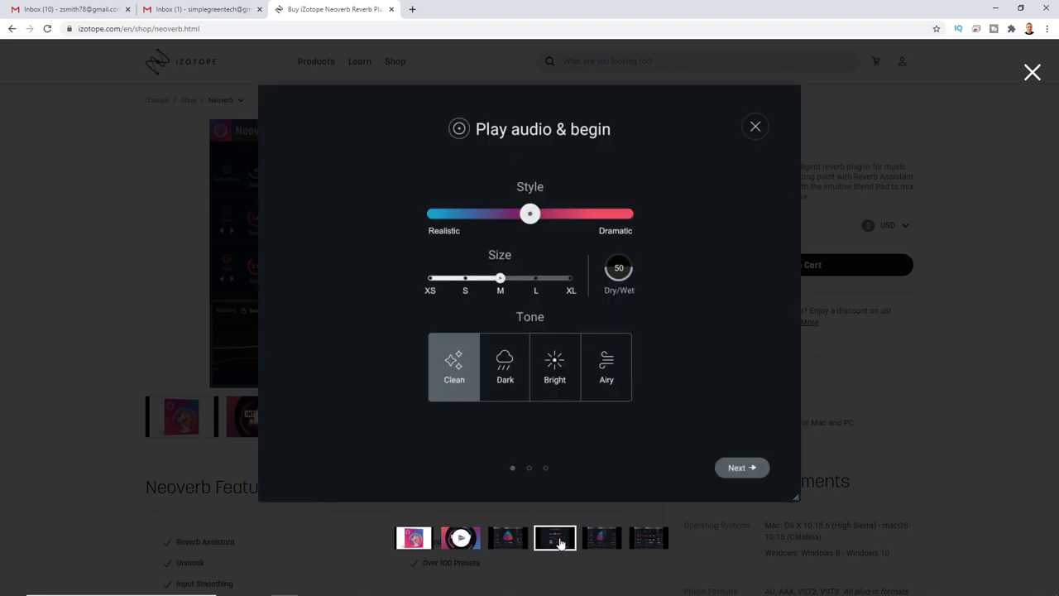
{"action": "left_click", "coordinate": [610, 543]}
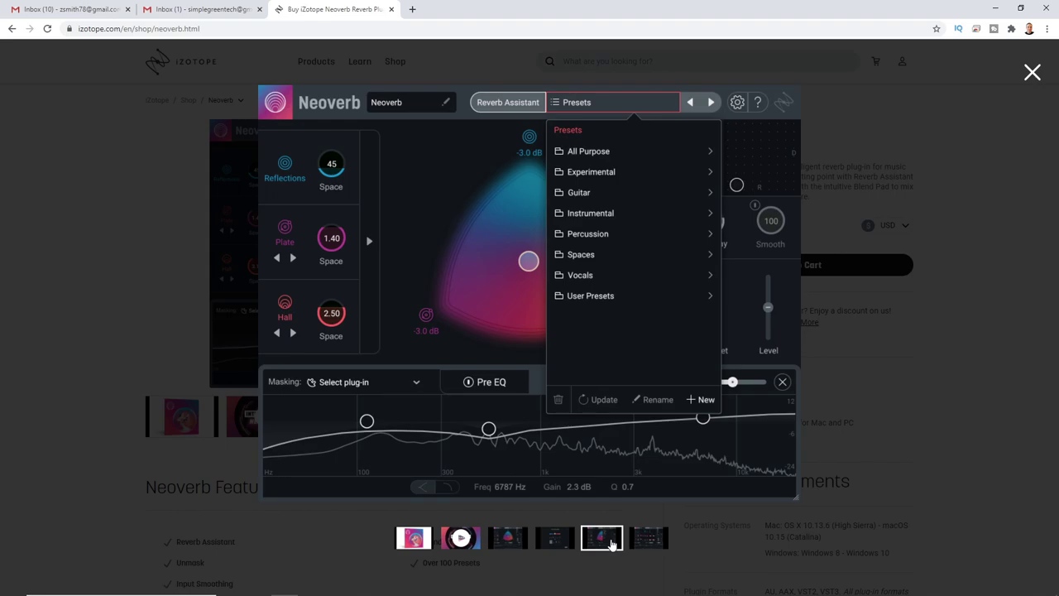
{"action": "left_click", "coordinate": [635, 542]}
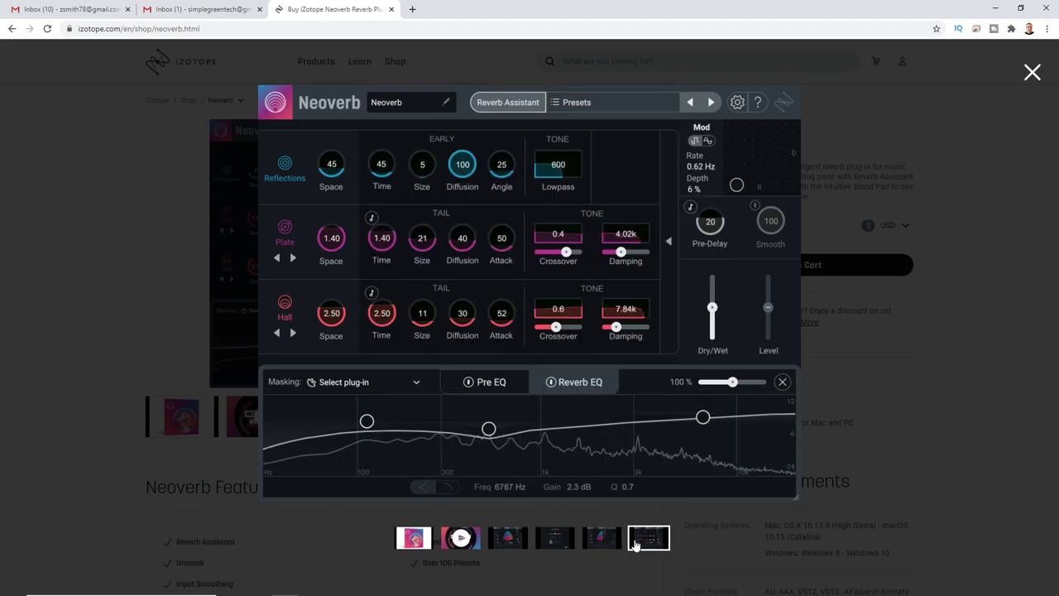
{"action": "left_click", "coordinate": [420, 551]}
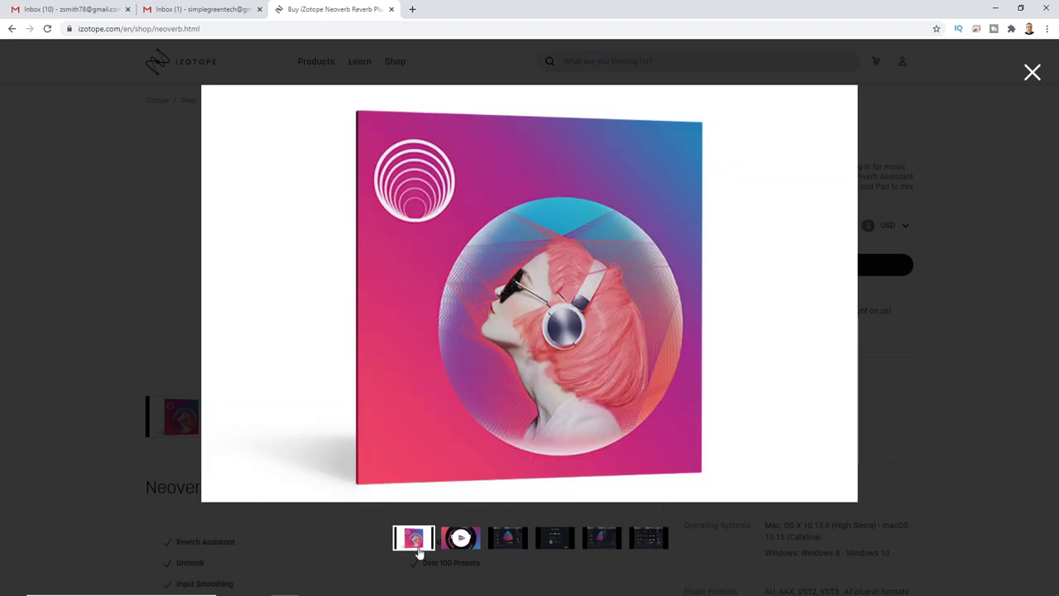
{"action": "left_click", "coordinate": [1032, 72]}
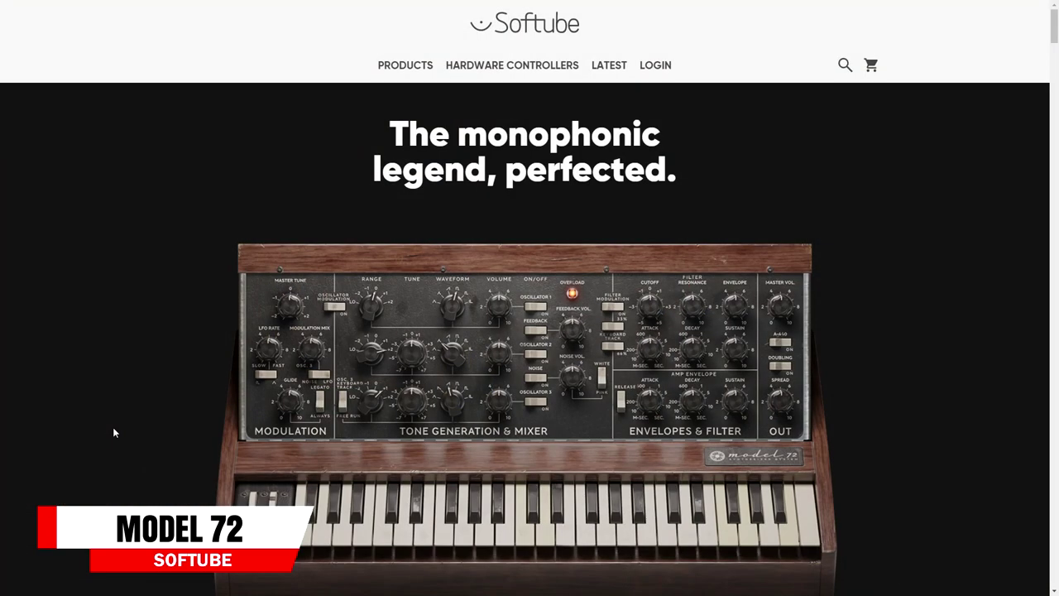
Read the Softube Model 72 page sections on sound quality, hardware modelling, vintage applications and the original 1972 unit
{"action": "scroll", "coordinate": [114, 431], "scroll_direction": "down", "scroll_amount": 3}
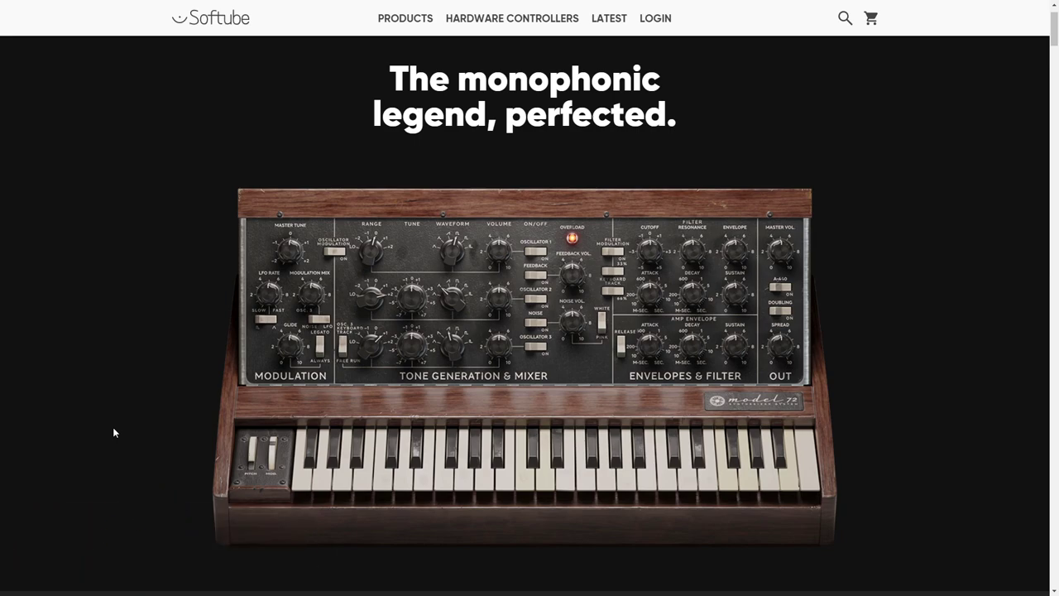
{"action": "scroll", "coordinate": [113, 432], "scroll_direction": "down", "scroll_amount": 10}
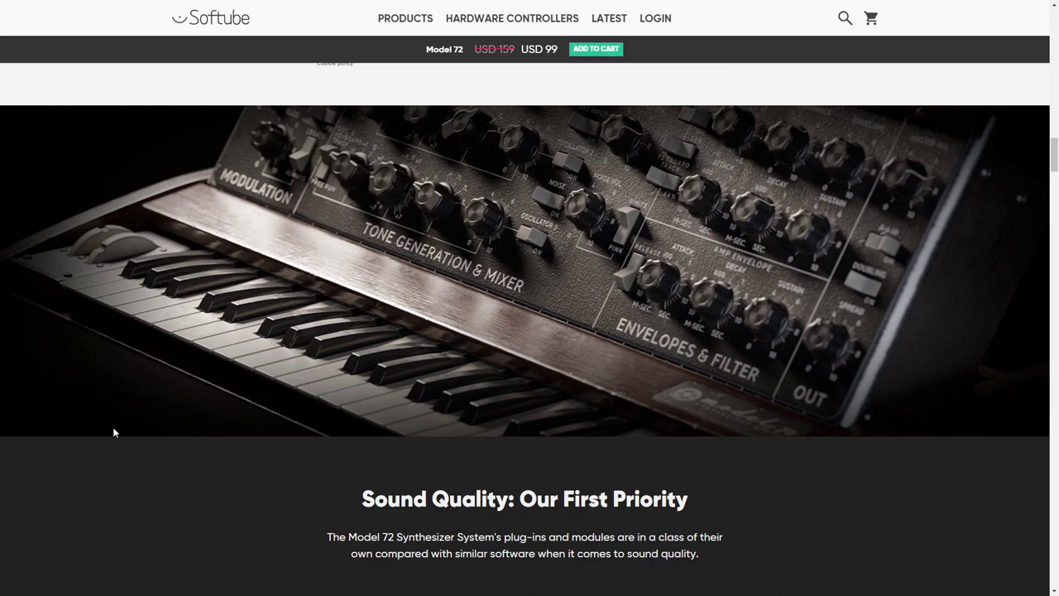
{"action": "scroll", "coordinate": [113, 431], "scroll_direction": "down", "scroll_amount": 1}
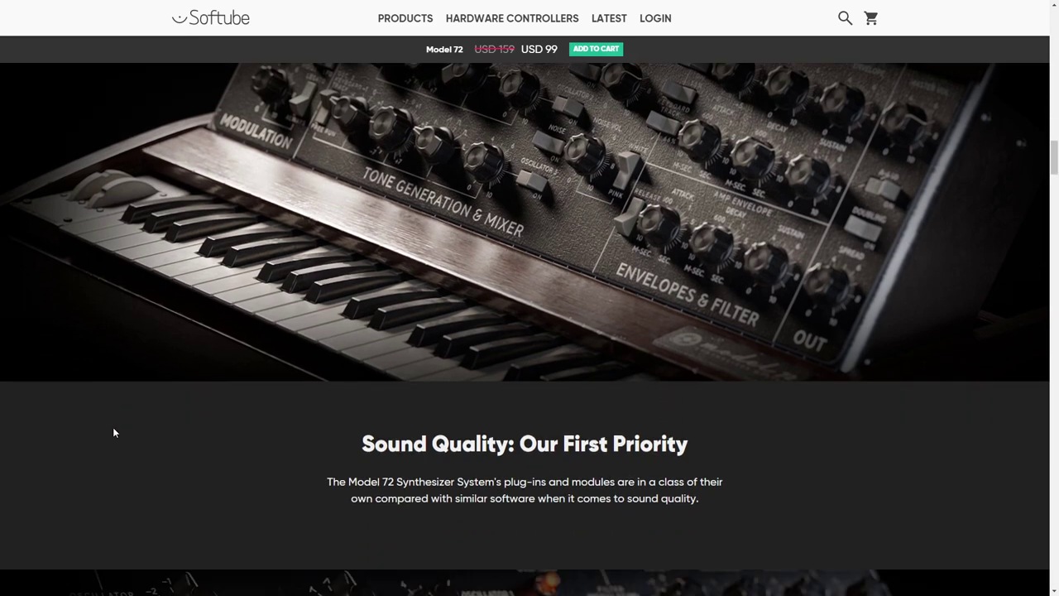
{"action": "scroll", "coordinate": [114, 432], "scroll_direction": "down", "scroll_amount": 8}
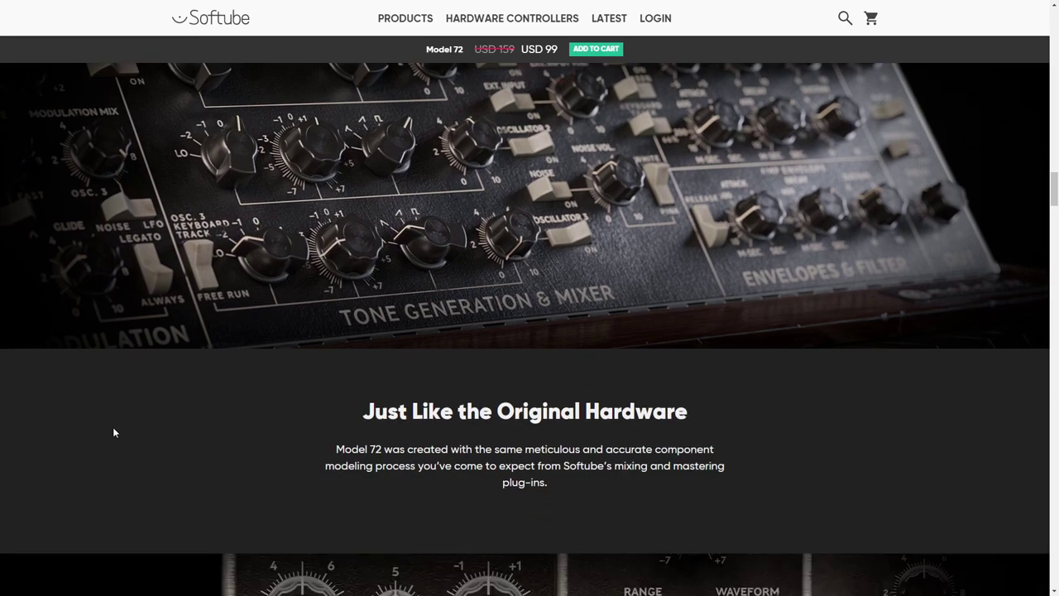
{"action": "scroll", "coordinate": [114, 432], "scroll_direction": "up", "scroll_amount": 1}
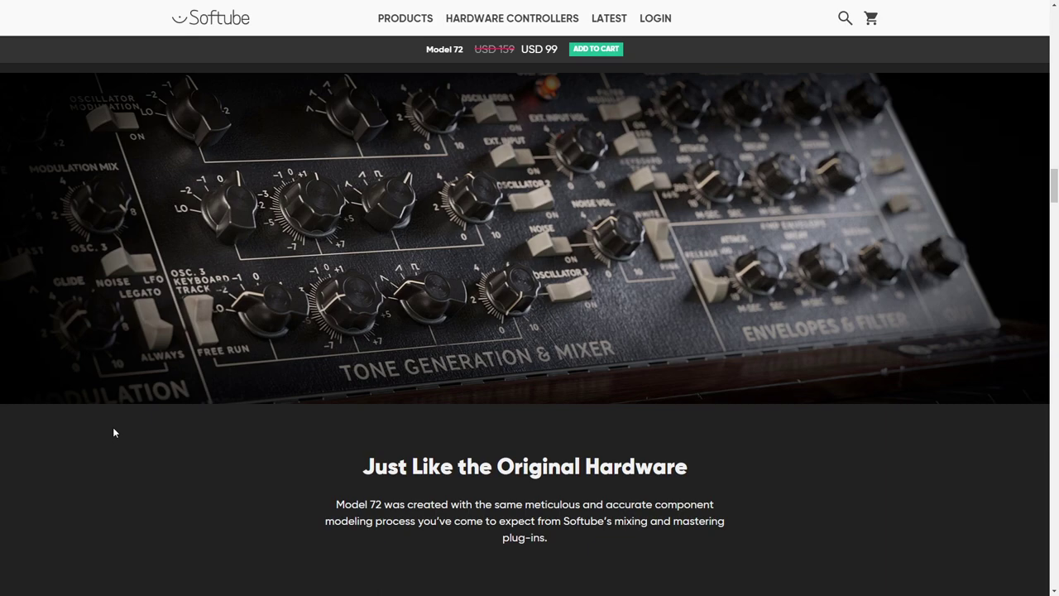
{"action": "scroll", "coordinate": [113, 431], "scroll_direction": "down", "scroll_amount": 6}
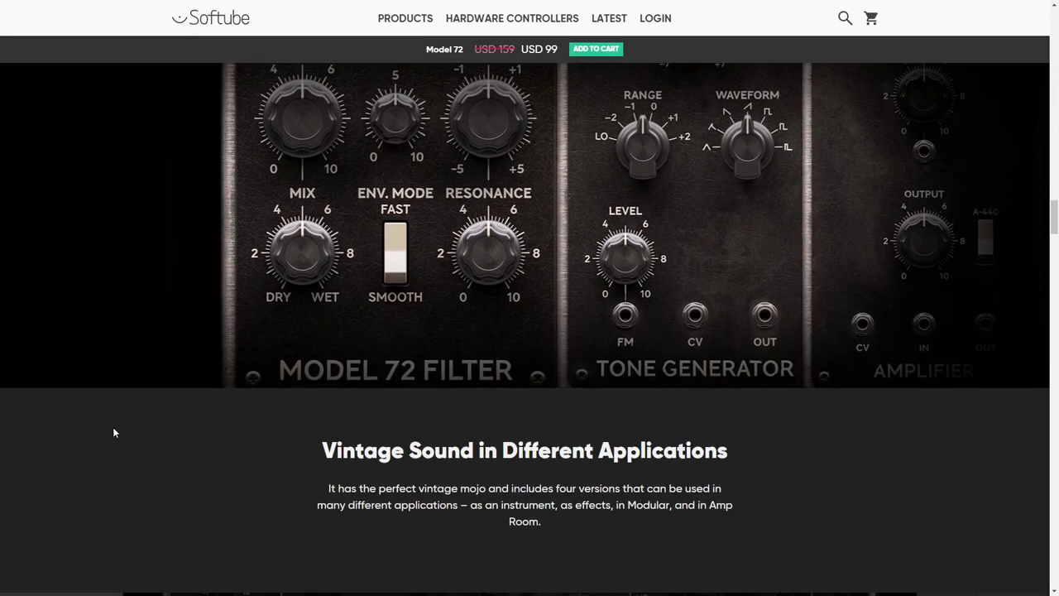
{"action": "scroll", "coordinate": [113, 432], "scroll_direction": "up", "scroll_amount": 1}
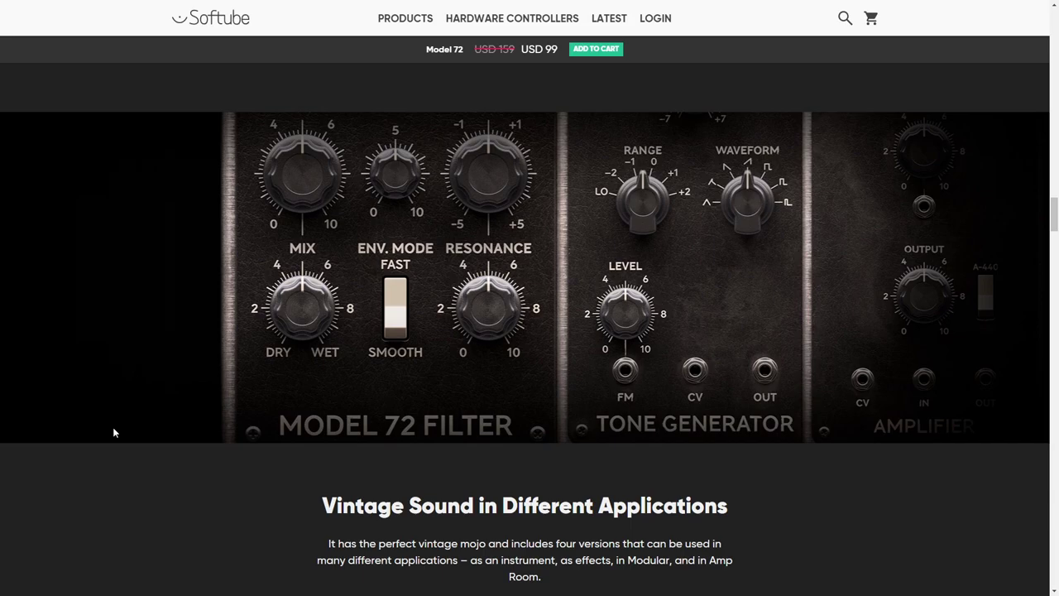
{"action": "scroll", "coordinate": [113, 432], "scroll_direction": "down", "scroll_amount": 10}
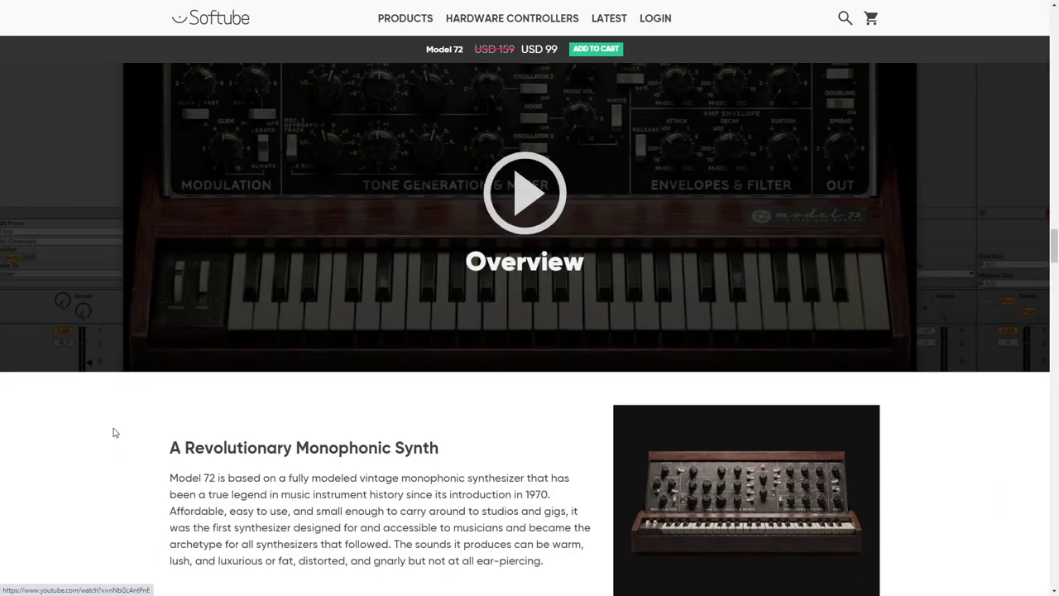
{"action": "scroll", "coordinate": [114, 432], "scroll_direction": "down", "scroll_amount": 1}
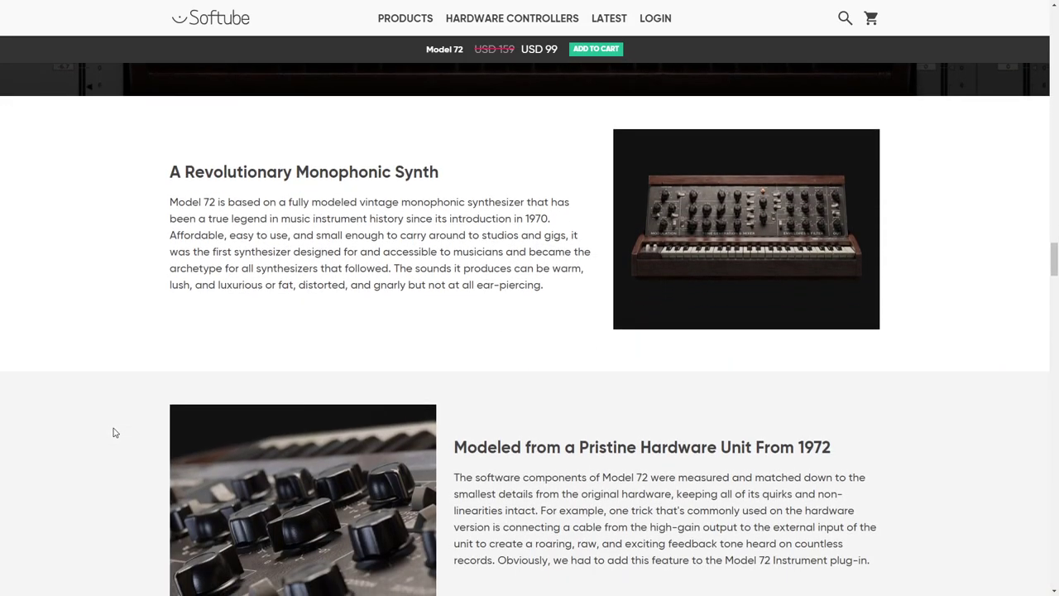
{"action": "scroll", "coordinate": [114, 432], "scroll_direction": "down", "scroll_amount": 1}
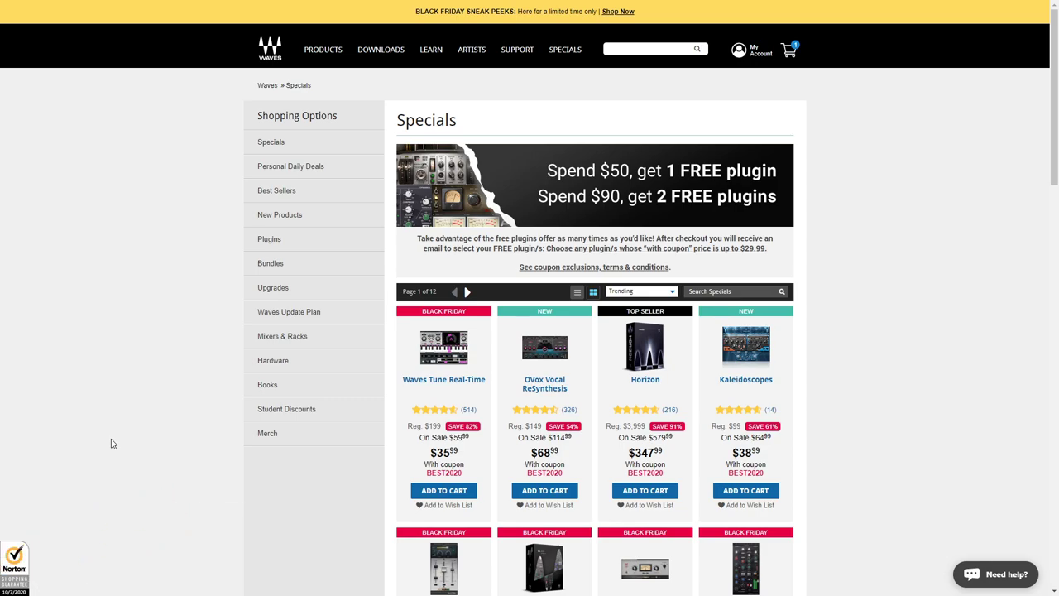
Browse the discounted plugins on the Waves Specials page
{"action": "scroll", "coordinate": [113, 444], "scroll_direction": "down", "scroll_amount": 2}
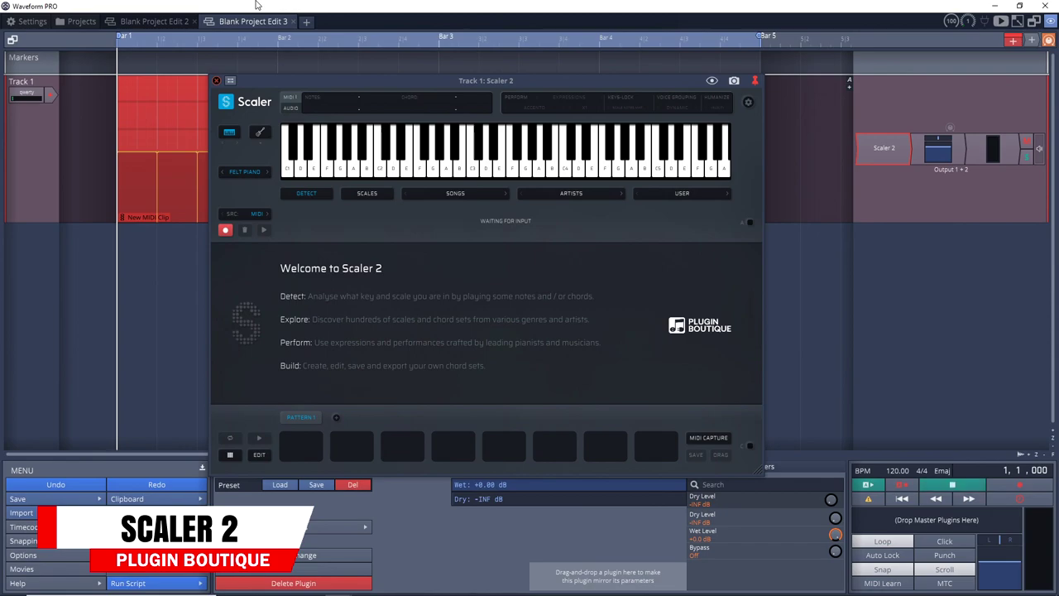
Play Track 1's MIDI clip through Scaler 2 to detect its chords and scales, stop playback and turn off chord detection
{"action": "key", "text": "space"}
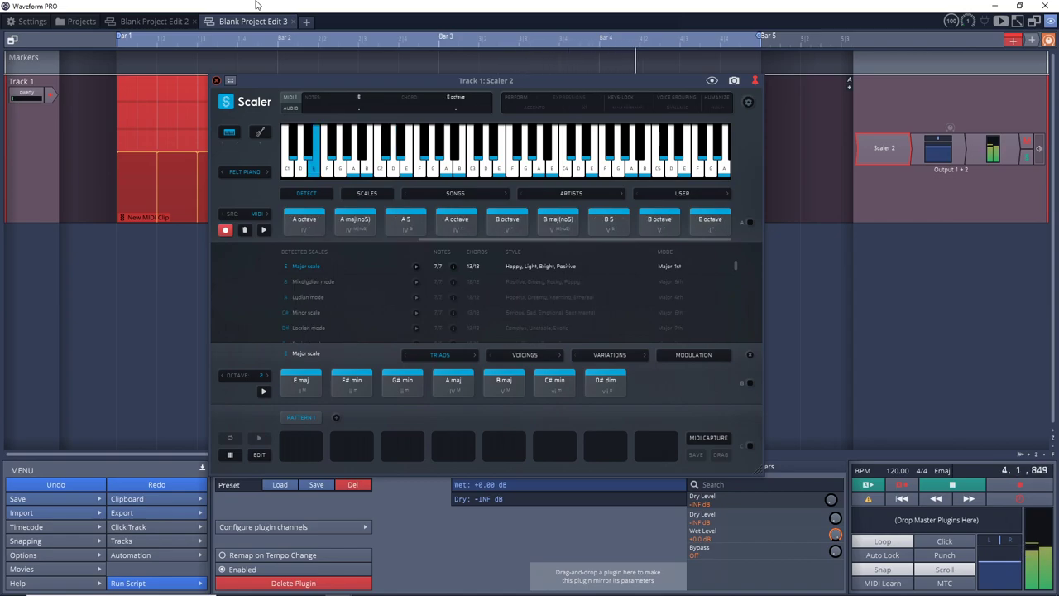
{"action": "key", "text": "space"}
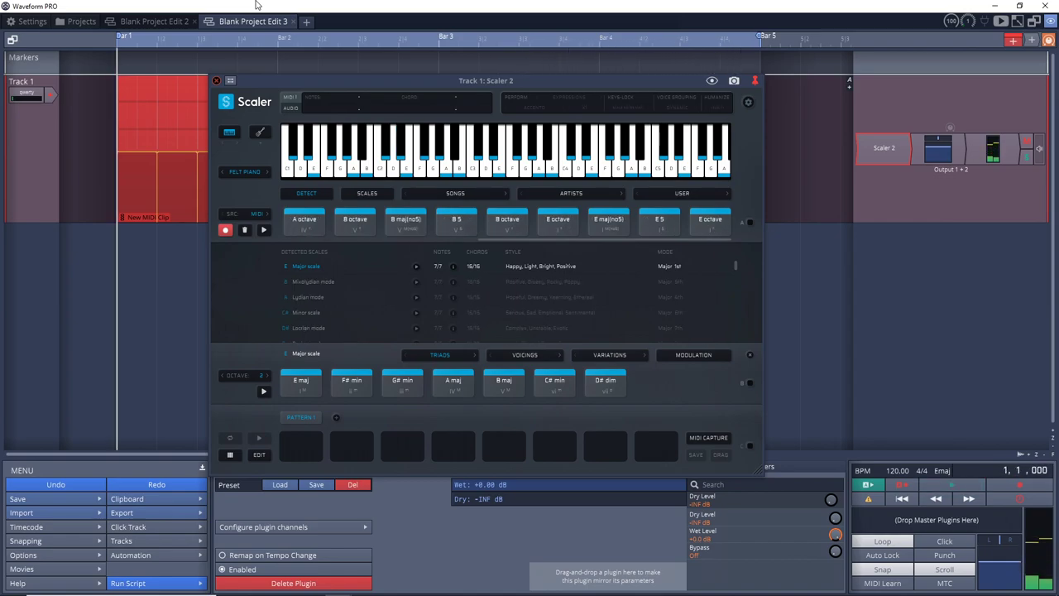
{"action": "left_click", "coordinate": [226, 231]}
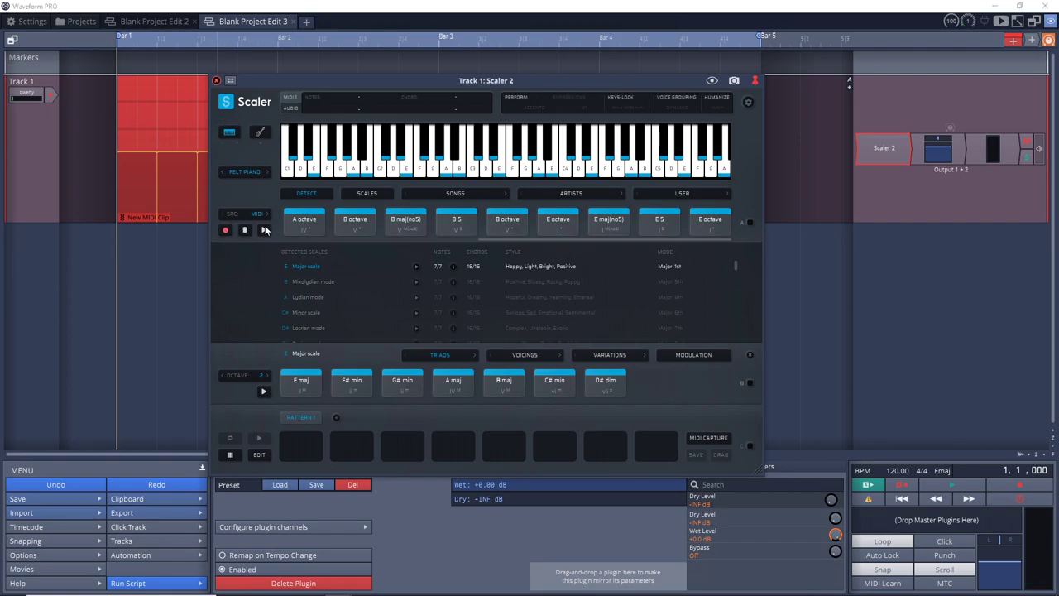
Audition the detected chord progression in Scaler 2 and stop its playback
{"action": "left_click", "coordinate": [264, 231]}
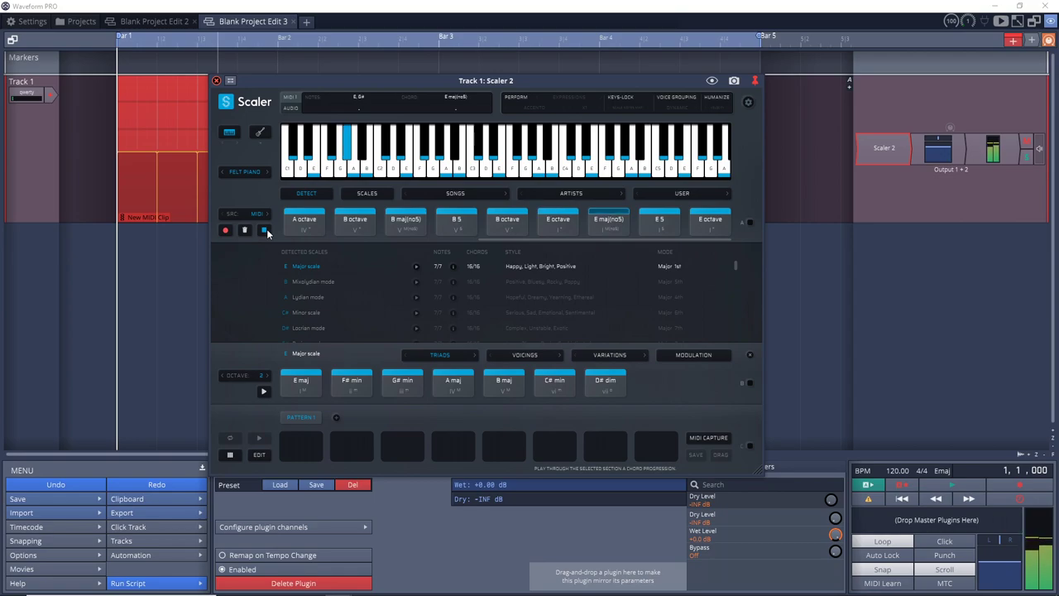
{"action": "left_click", "coordinate": [266, 230]}
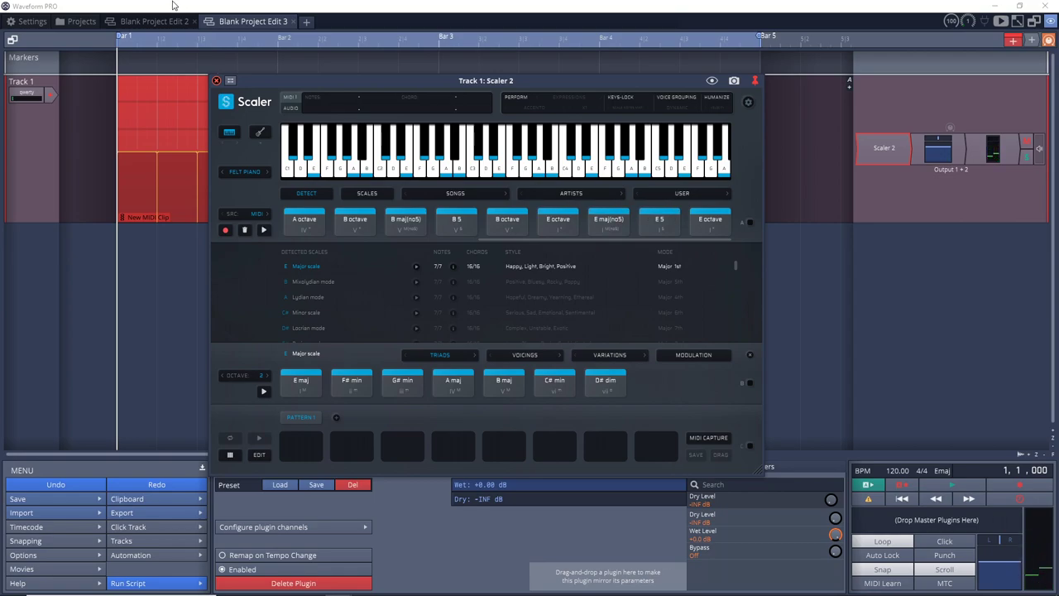
Try the B Mixolydian mode, select the C# Minor scale among the detected scales, and play the detected chord progression
{"action": "left_click", "coordinate": [305, 281]}
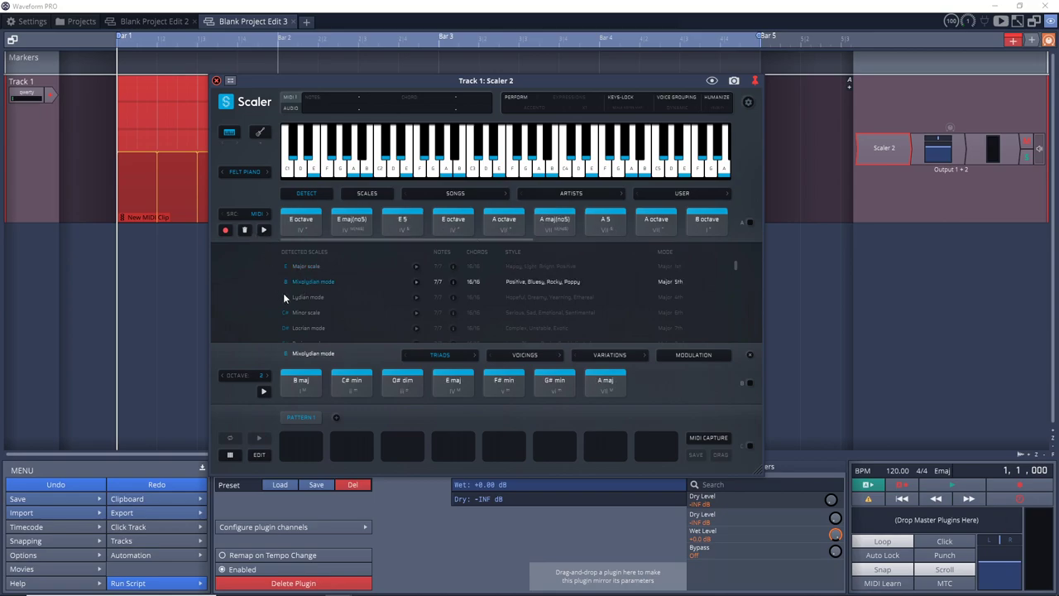
{"action": "scroll", "coordinate": [304, 317], "scroll_direction": "down", "scroll_amount": 3}
{"action": "scroll", "coordinate": [311, 288], "scroll_direction": "up", "scroll_amount": 3}
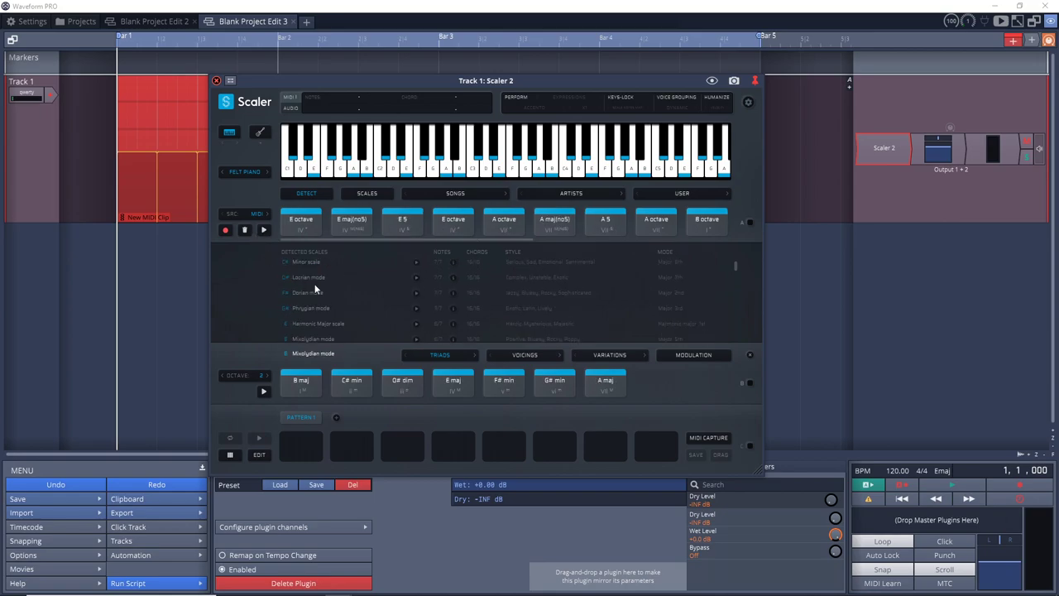
{"action": "left_click", "coordinate": [303, 265]}
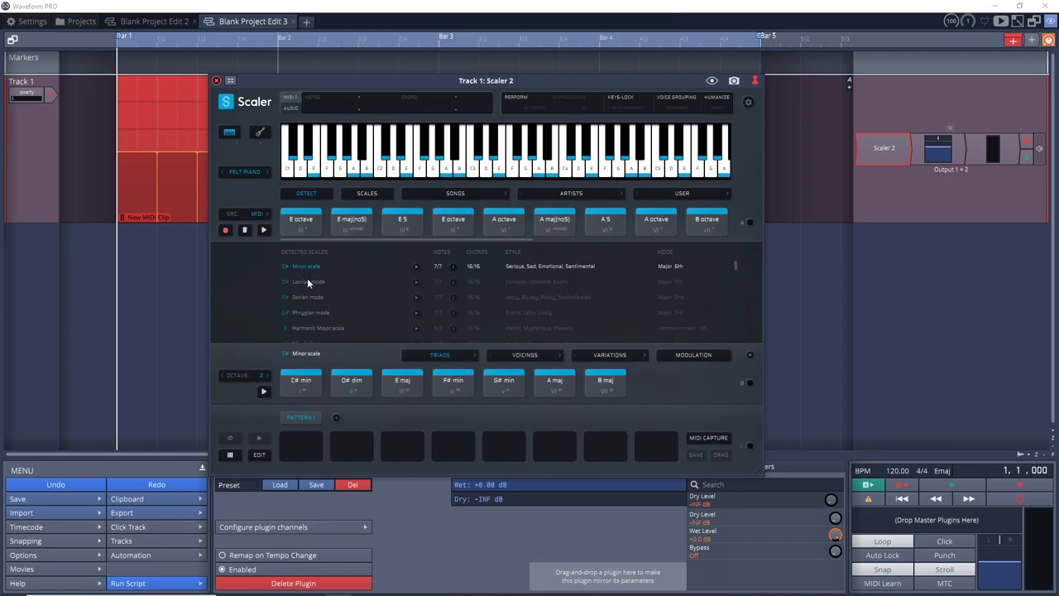
{"action": "left_click", "coordinate": [267, 232]}
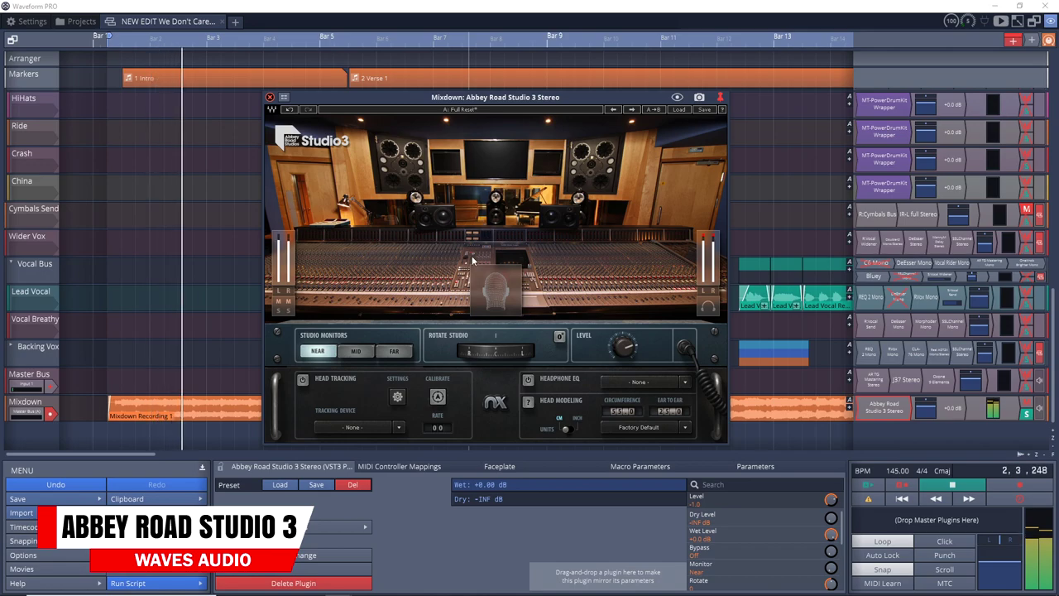
Try rotating the studio in Abbey Road Studio 3 during playback, and compare the Far and Mid studio monitors
{"action": "left_click_drag", "start_coordinate": [497, 354], "coordinate": [341, 354]}
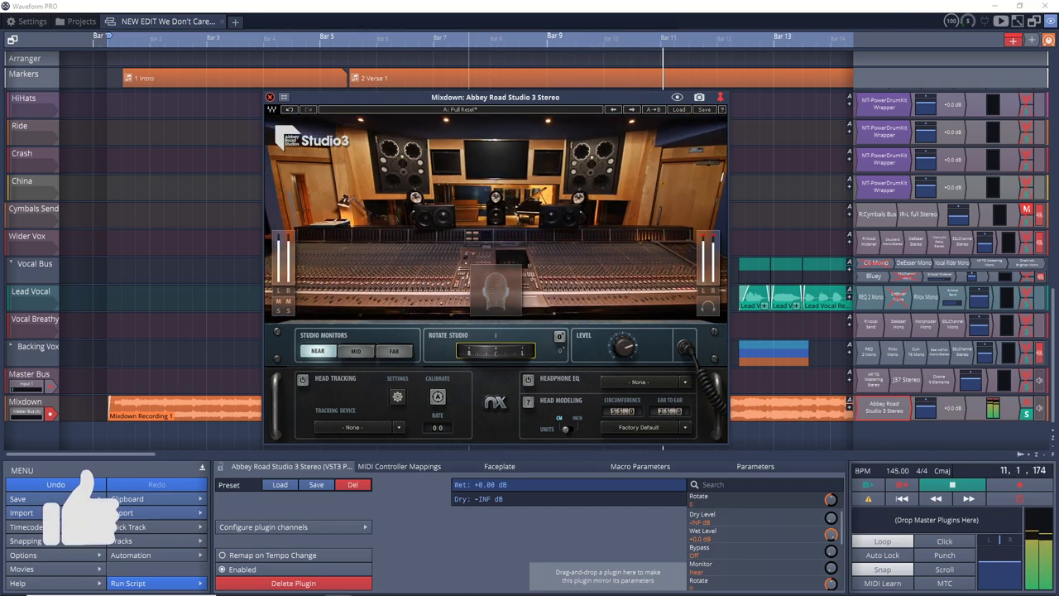
{"action": "left_click", "coordinate": [391, 355]}
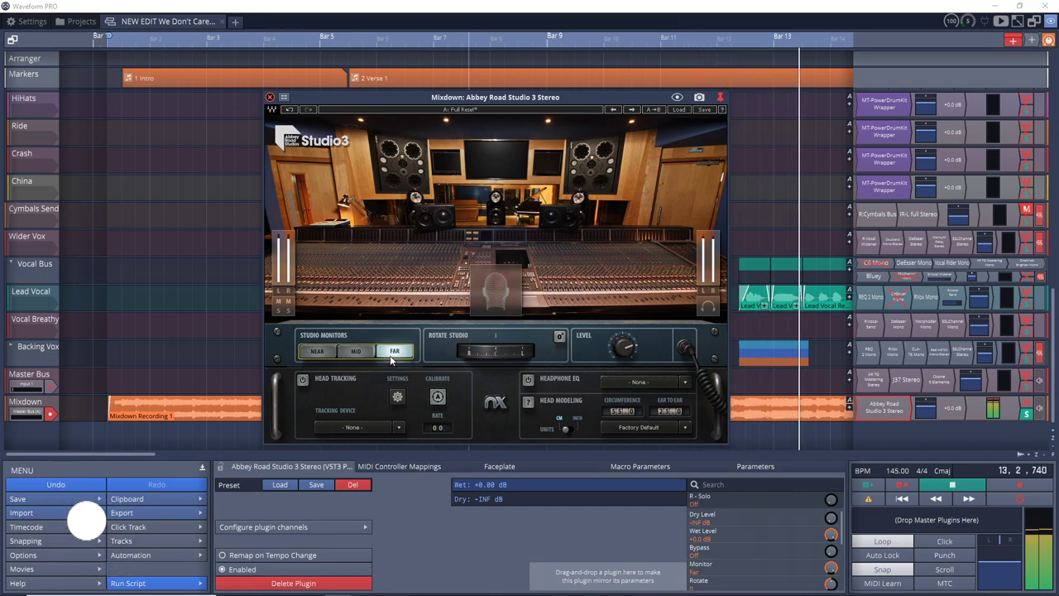
{"action": "left_click", "coordinate": [357, 352]}
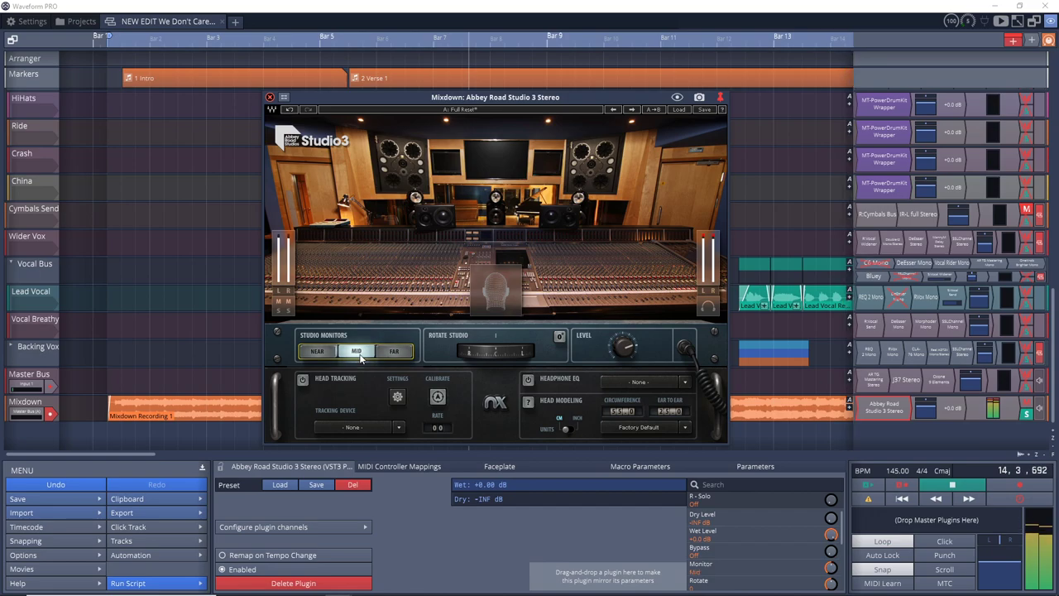
Try rotating the studio the other way, compare the Far and Near monitors, and leave them on Far with the rotation reset
{"action": "left_click_drag", "start_coordinate": [483, 354], "coordinate": [695, 353]}
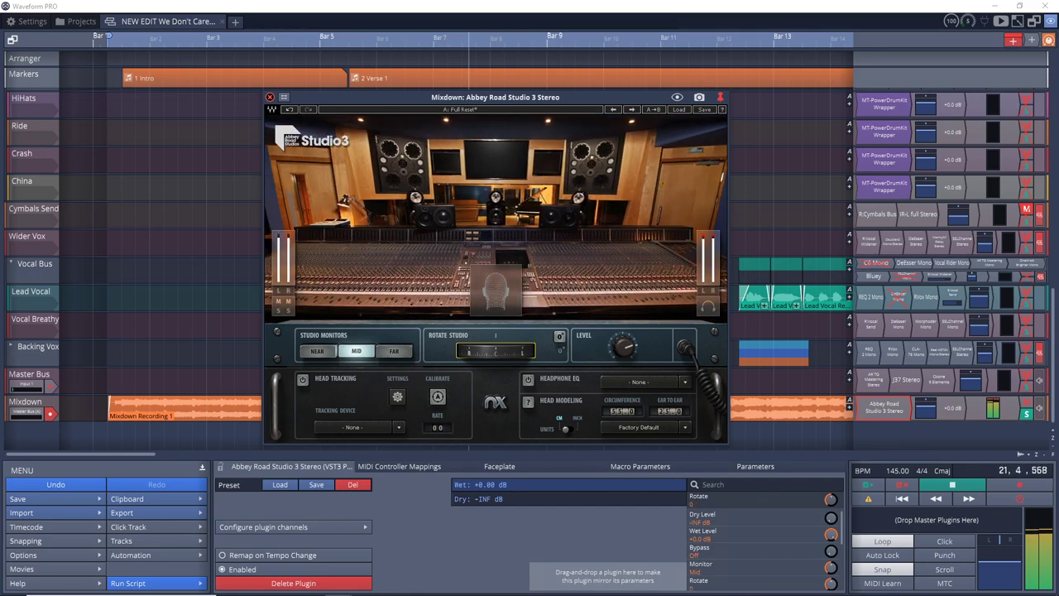
{"action": "left_click", "coordinate": [395, 352]}
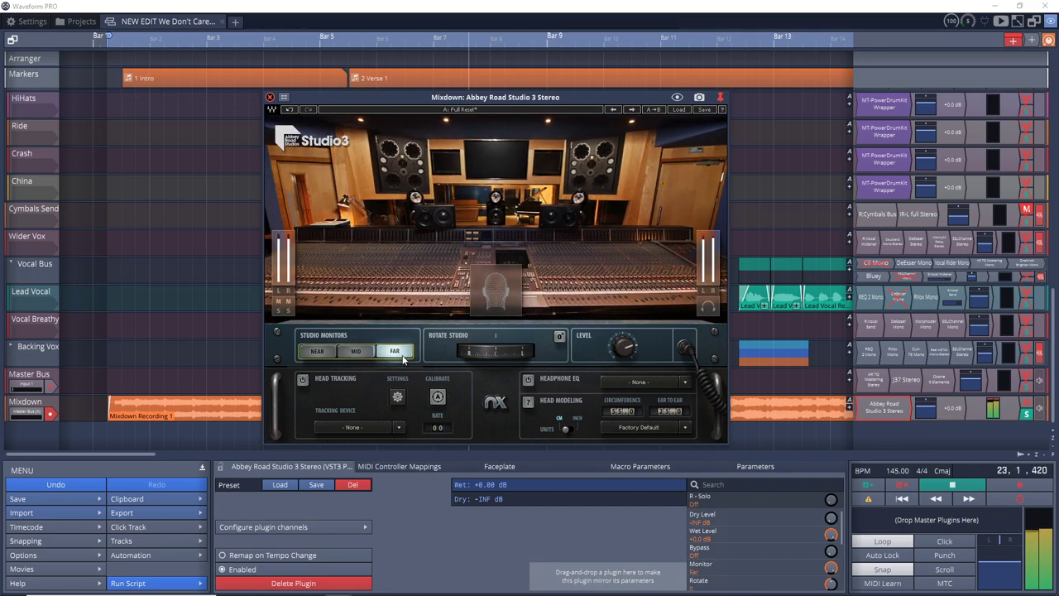
{"action": "left_click", "coordinate": [311, 352]}
{"action": "left_click", "coordinate": [394, 351]}
{"action": "left_click", "coordinate": [560, 337]}
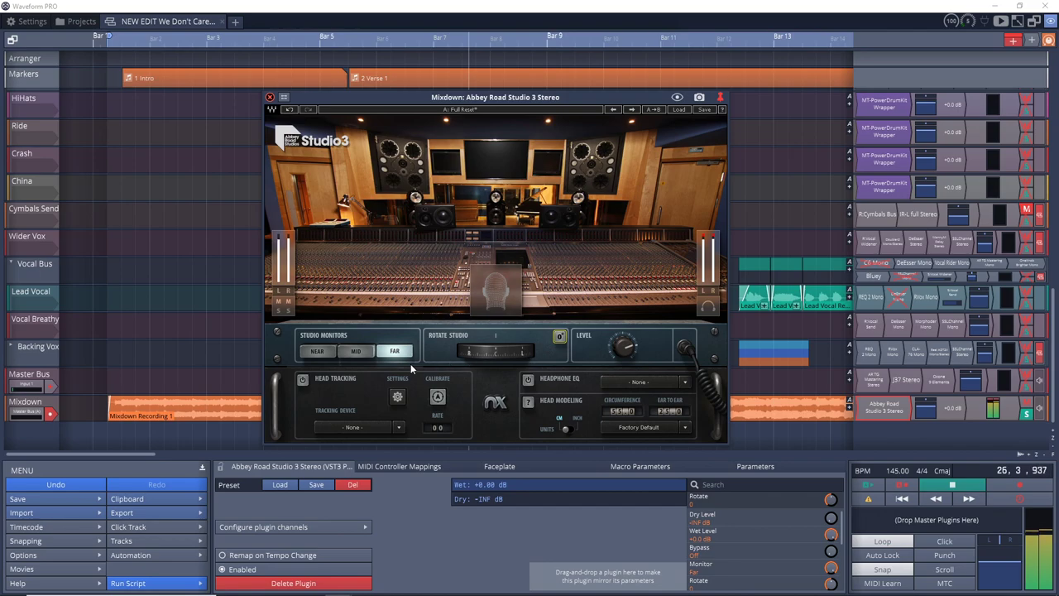
Try rotating the studio on the Near and Mid monitors during playback, and compare both with the Far monitors
{"action": "left_click", "coordinate": [319, 352]}
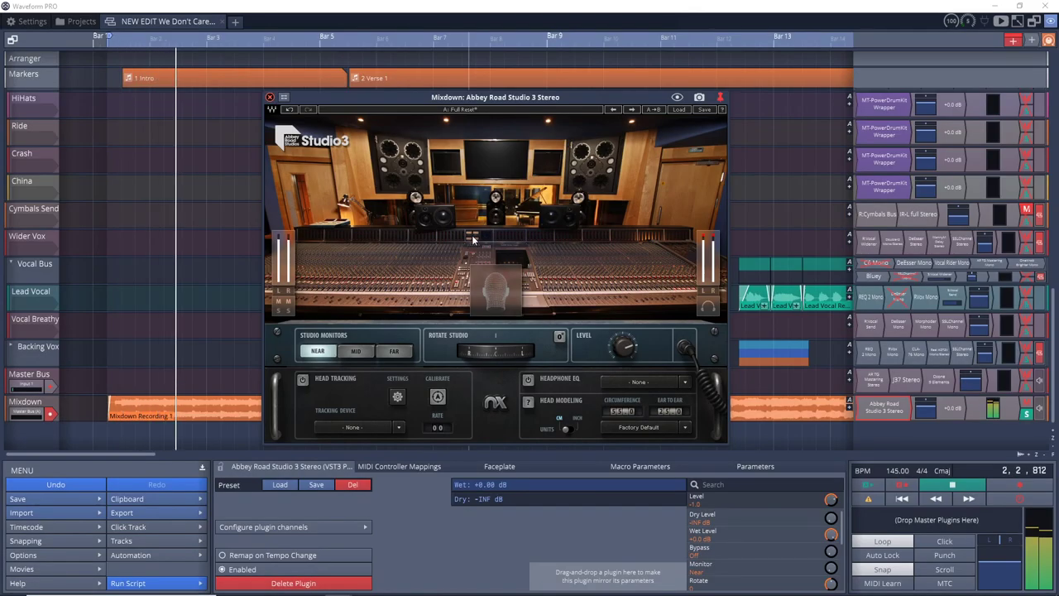
{"action": "left_click_drag", "start_coordinate": [473, 262], "coordinate": [748, 261]}
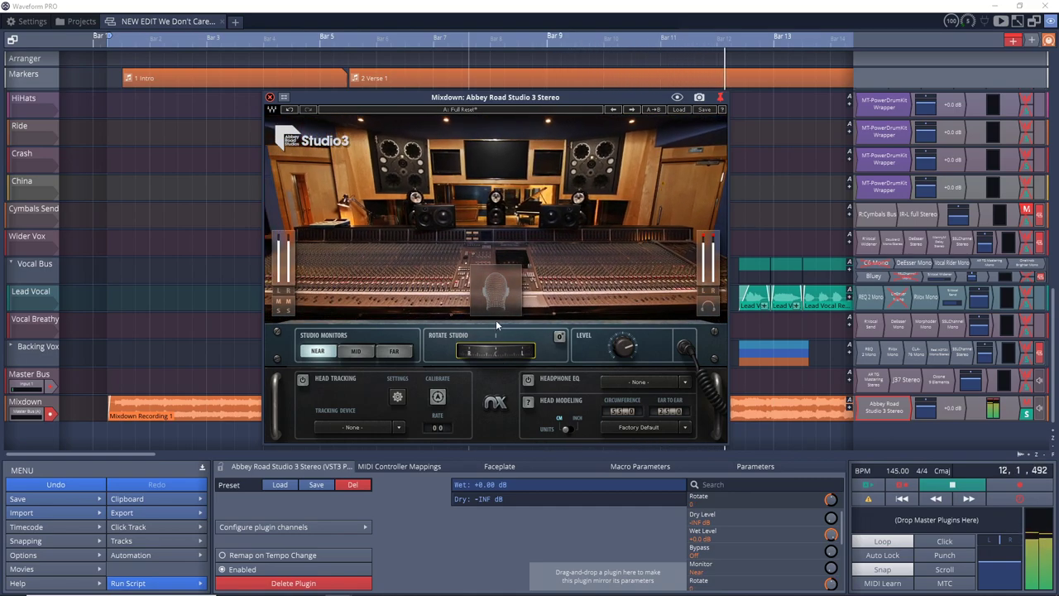
{"action": "left_click", "coordinate": [392, 353]}
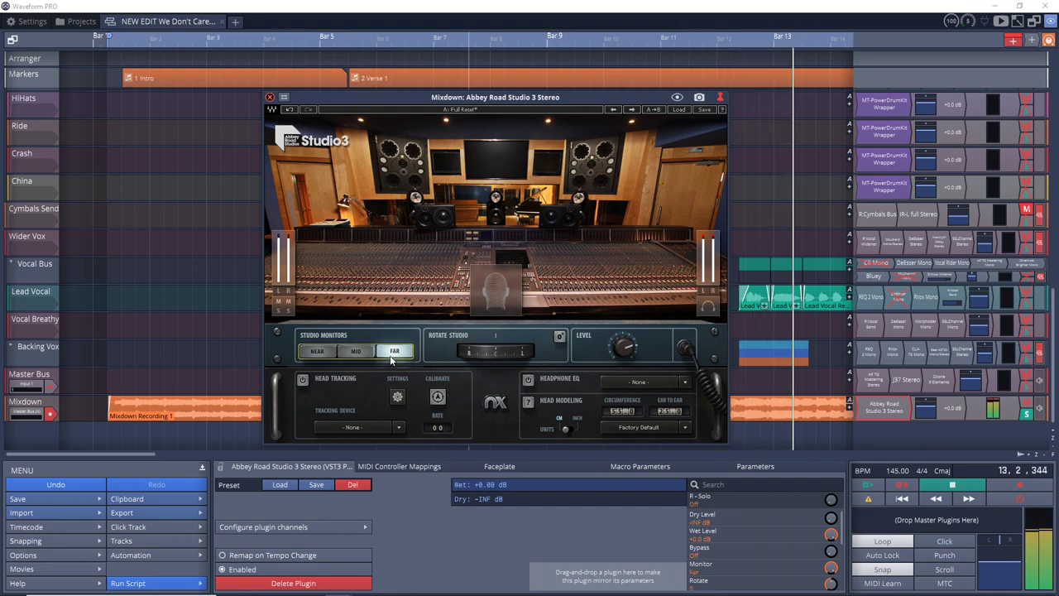
{"action": "left_click", "coordinate": [358, 353]}
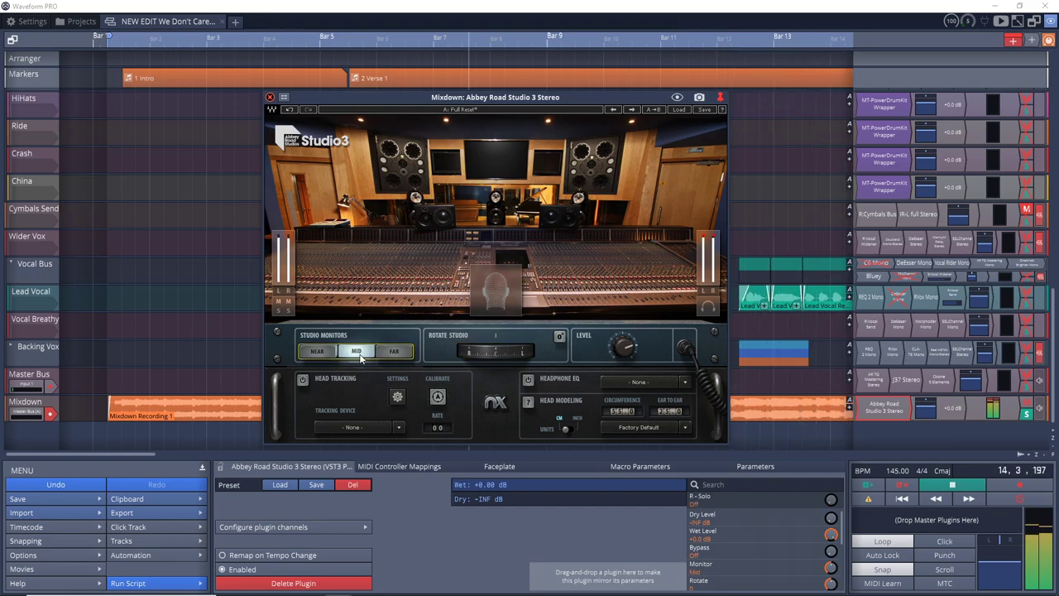
{"action": "left_click_drag", "start_coordinate": [483, 353], "coordinate": [556, 352]}
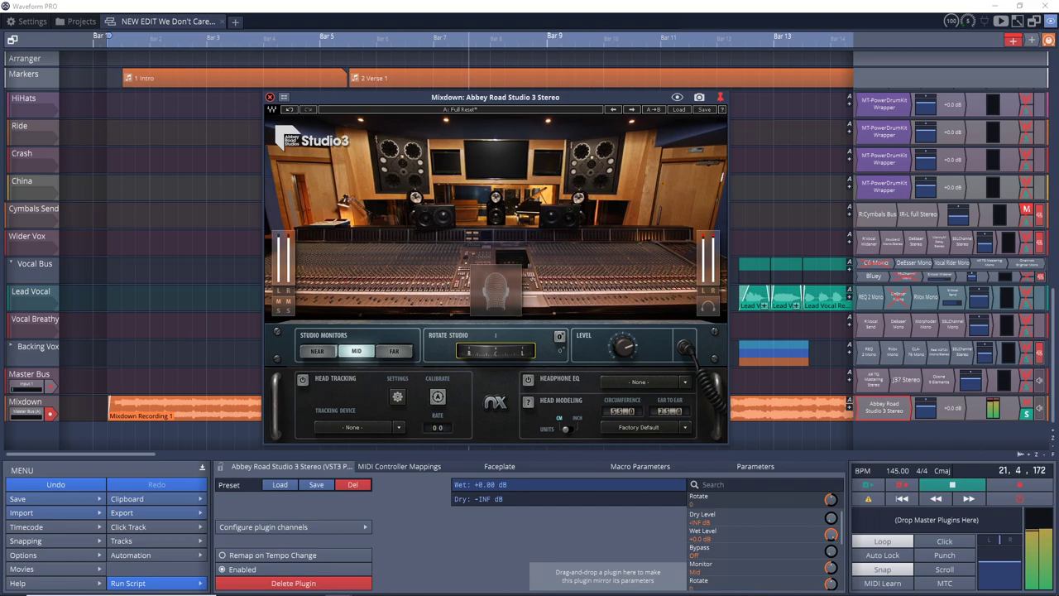
{"action": "left_click", "coordinate": [395, 351]}
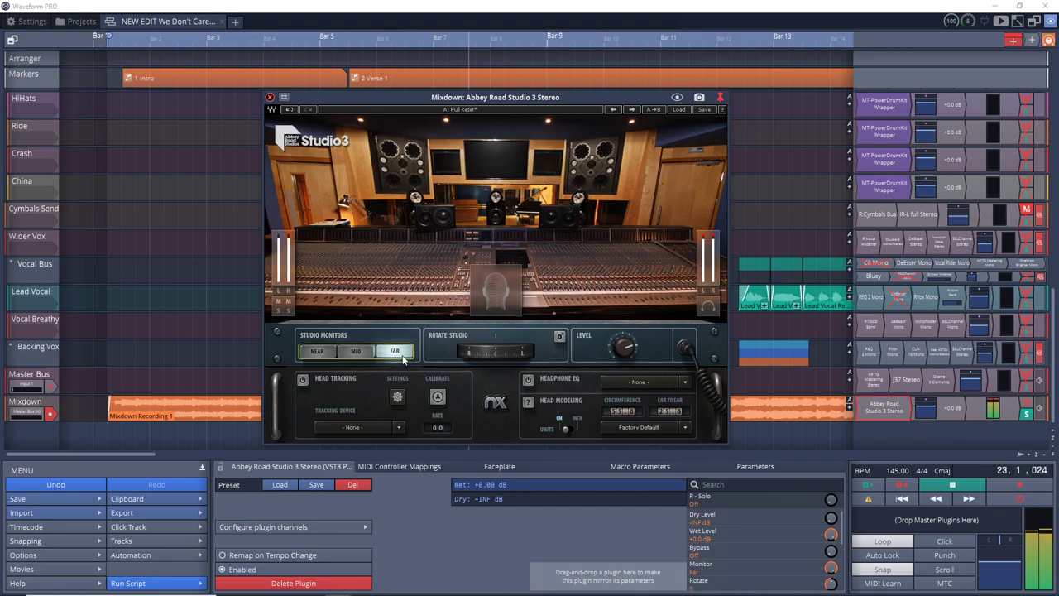
Restart playback of the mixdown, compare the Near, Mid and Far monitors, and leave the studio monitors on Near
{"action": "left_click", "coordinate": [316, 351]}
{"action": "key", "text": "space"}
{"action": "key", "text": "space"}
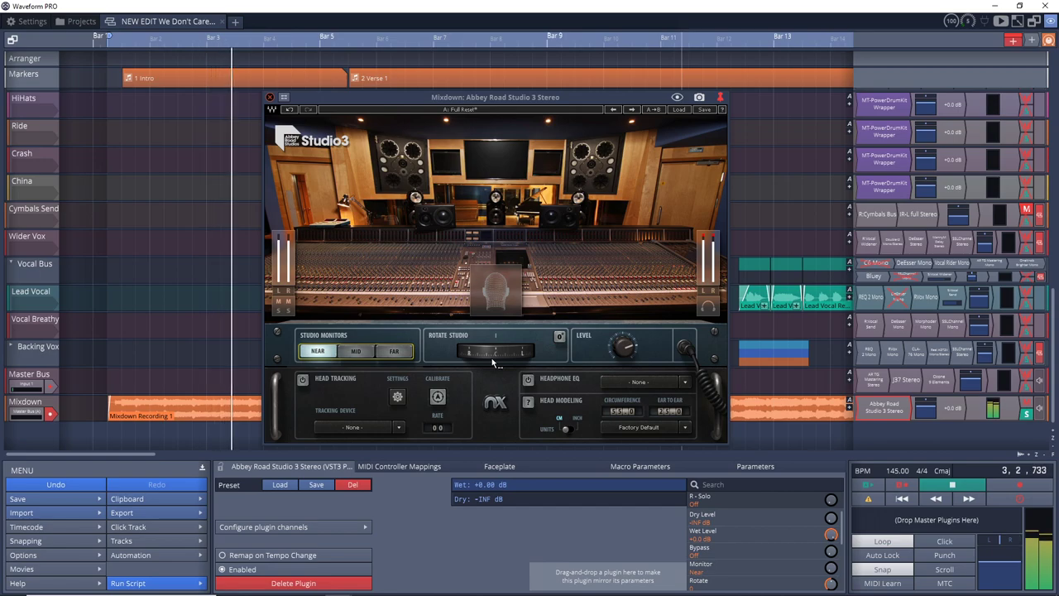
{"action": "left_click", "coordinate": [361, 353]}
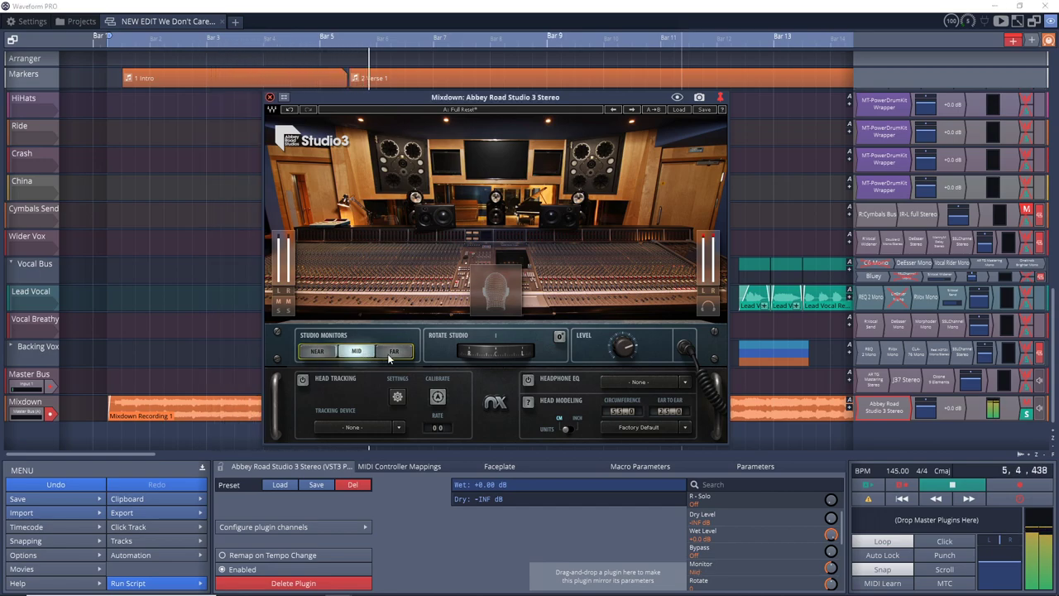
{"action": "left_click", "coordinate": [394, 352]}
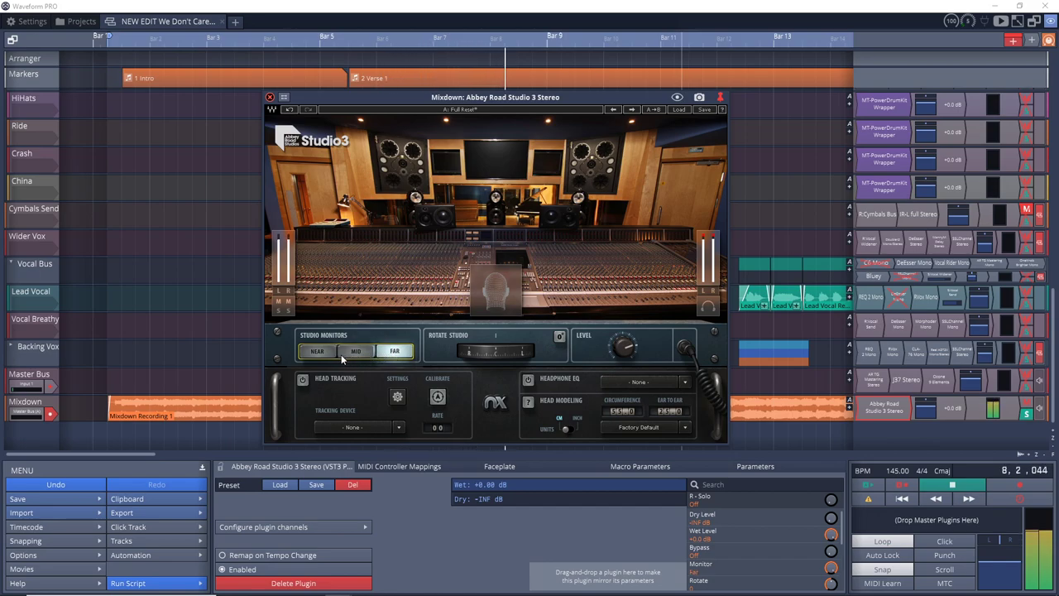
{"action": "left_click", "coordinate": [318, 353]}
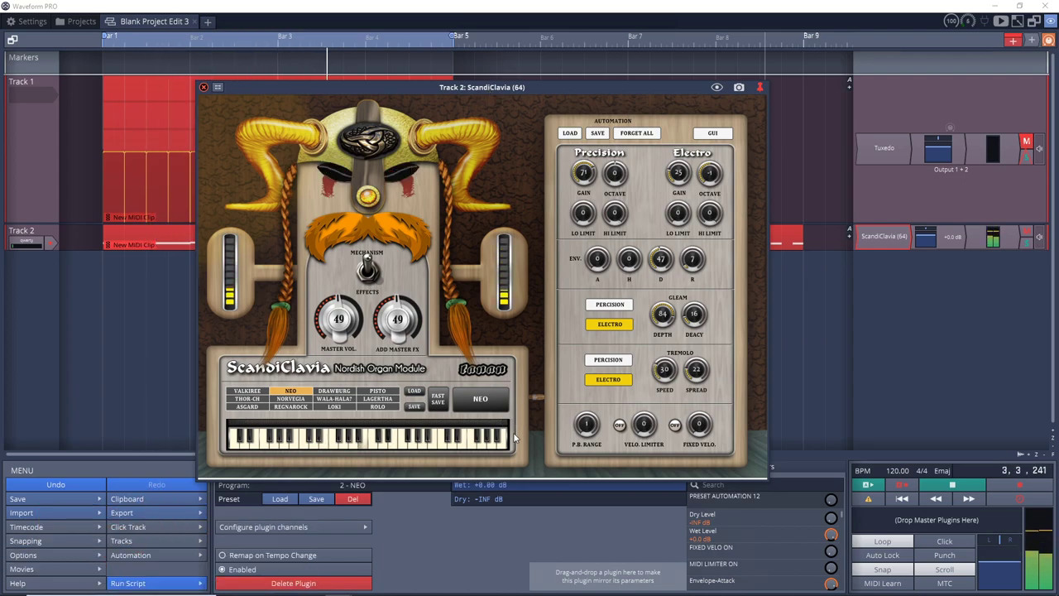
Audition the Valkiree, Pisto, Thor-ch, Norvegia, Wala-hala? and Lagertha presets in ScandiClavia while the clip plays
{"action": "left_click", "coordinate": [246, 392]}
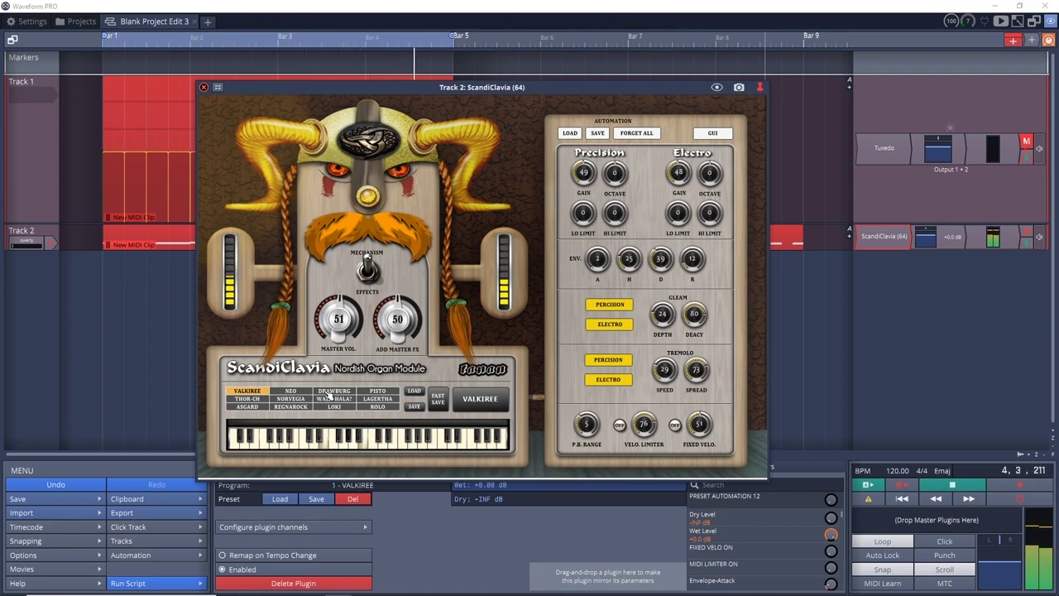
{"action": "left_click", "coordinate": [377, 390]}
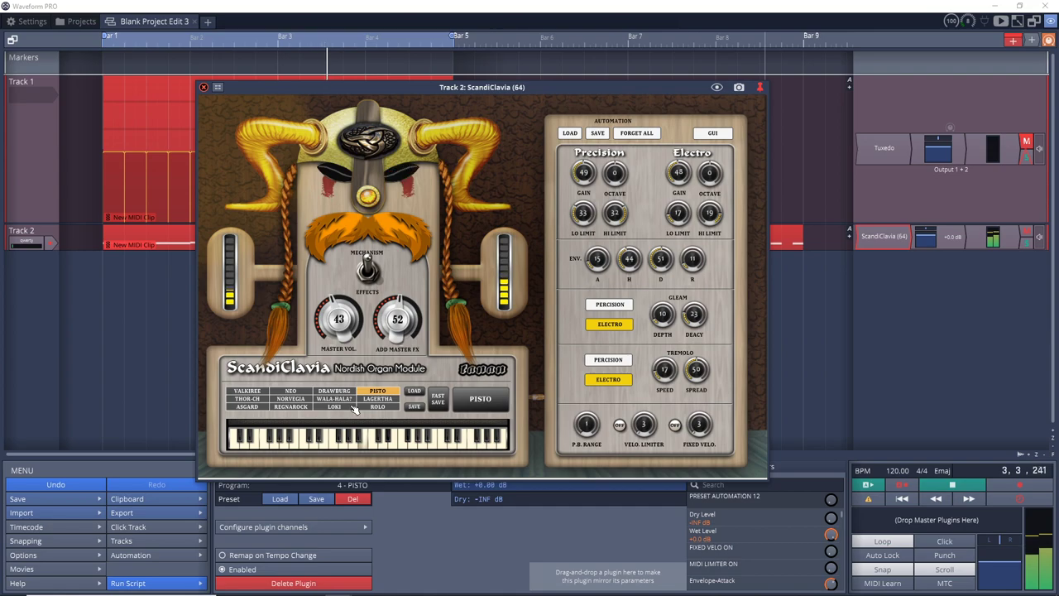
{"action": "left_click", "coordinate": [247, 399]}
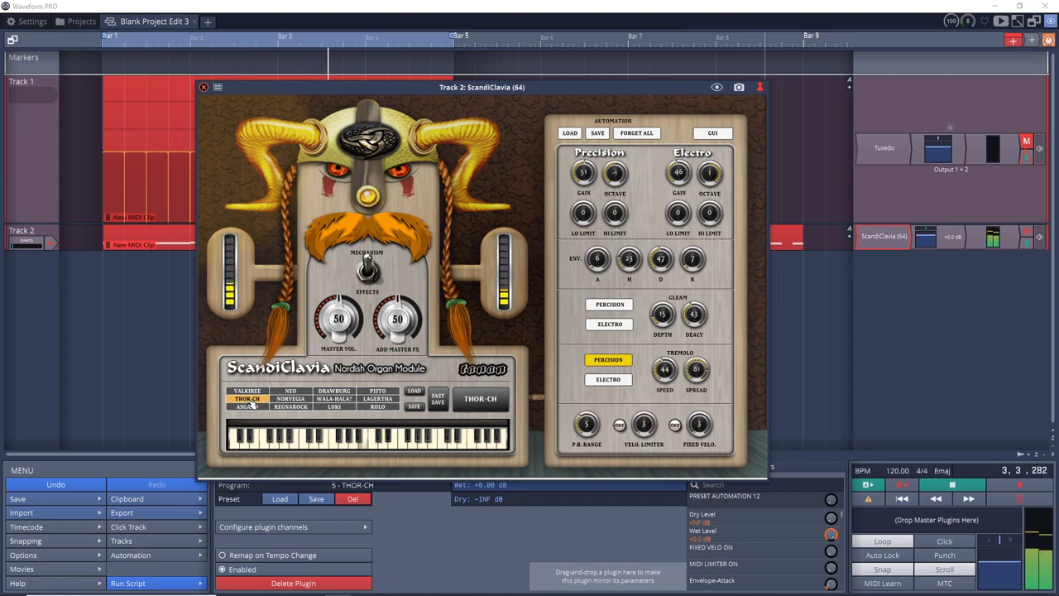
{"action": "left_click", "coordinate": [294, 401]}
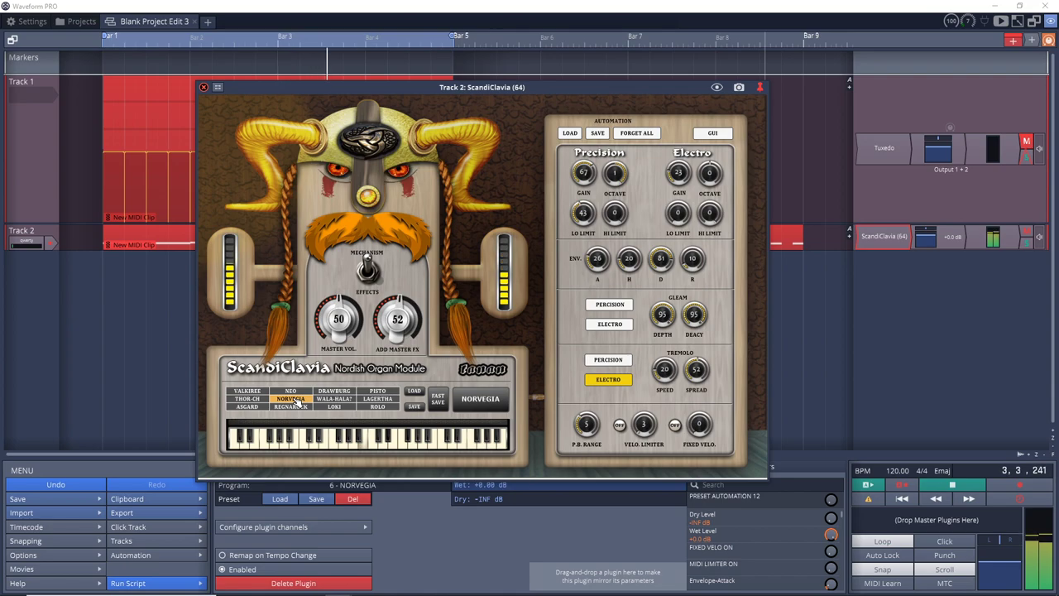
{"action": "left_click", "coordinate": [339, 400]}
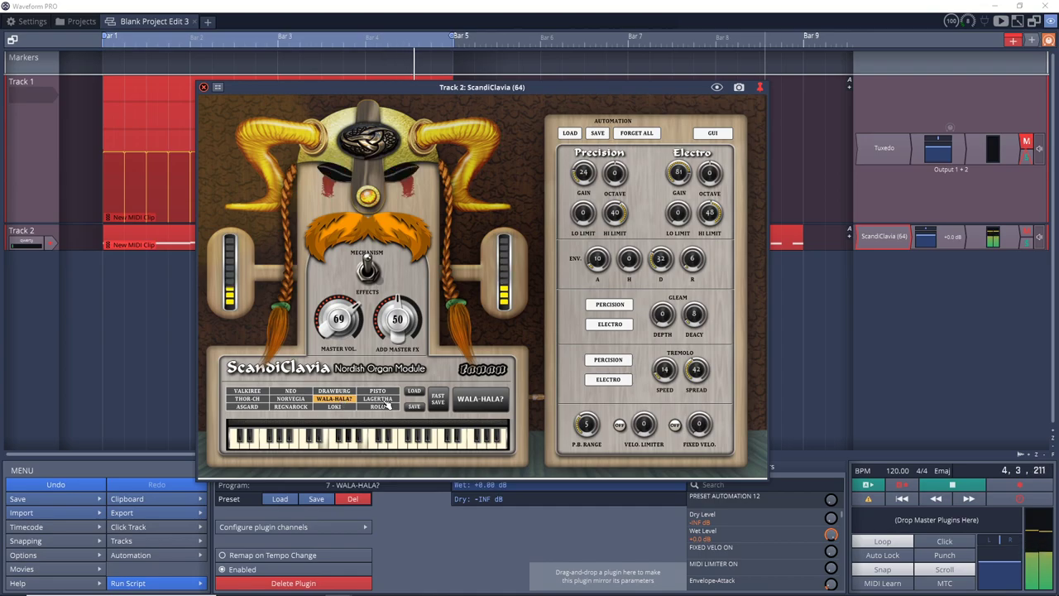
{"action": "left_click", "coordinate": [381, 399]}
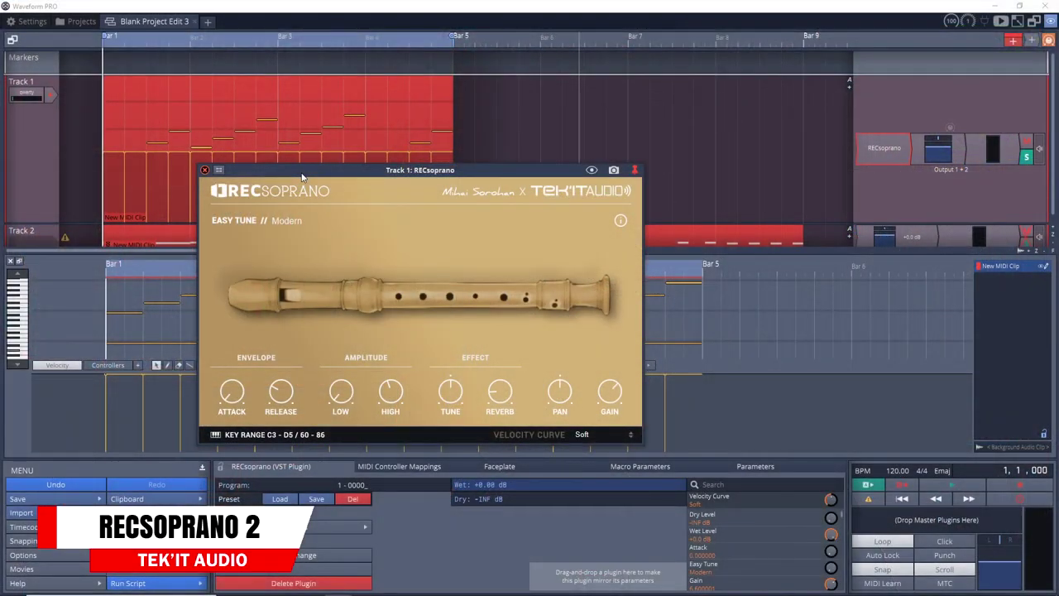
Play the recorder clip through RECsoprano, and set the High amplitude to about 2.8 and the Attack to about 1.45
{"action": "key", "text": "space"}
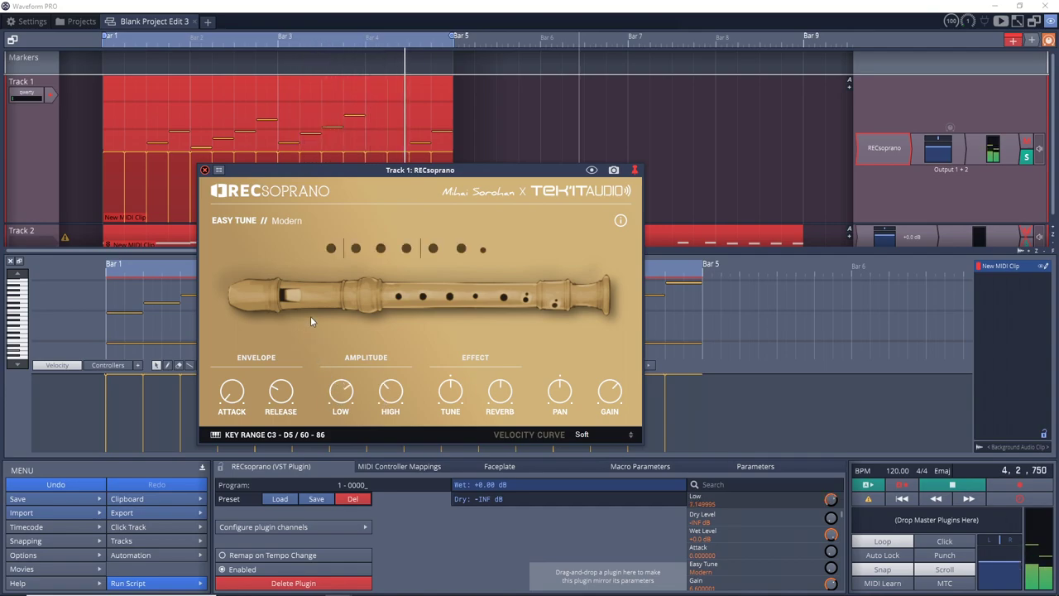
{"action": "left_click", "coordinate": [388, 392]}
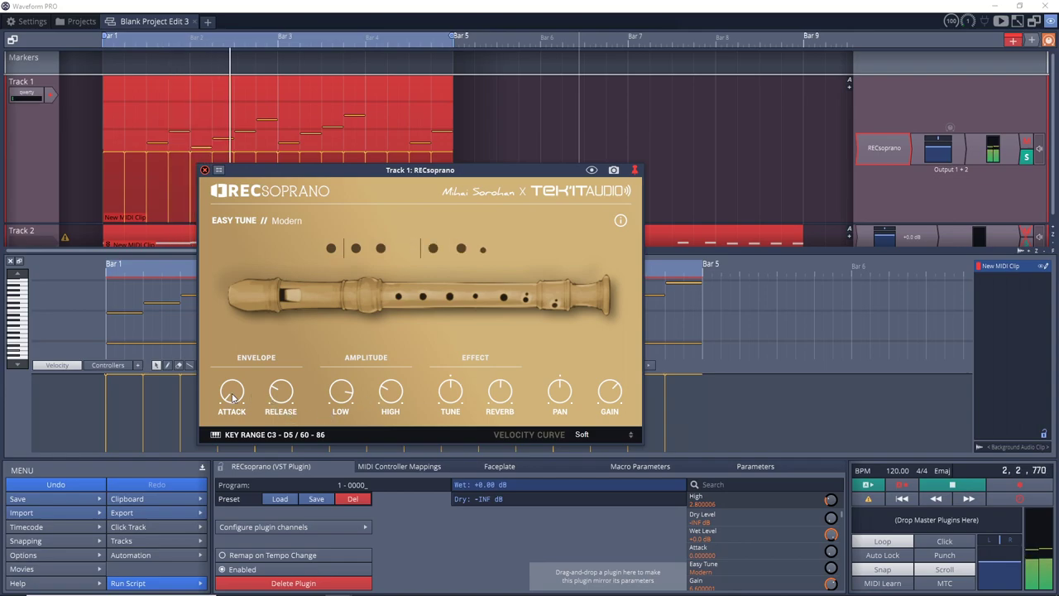
{"action": "left_click_drag", "start_coordinate": [217, 378], "coordinate": [239, 378]}
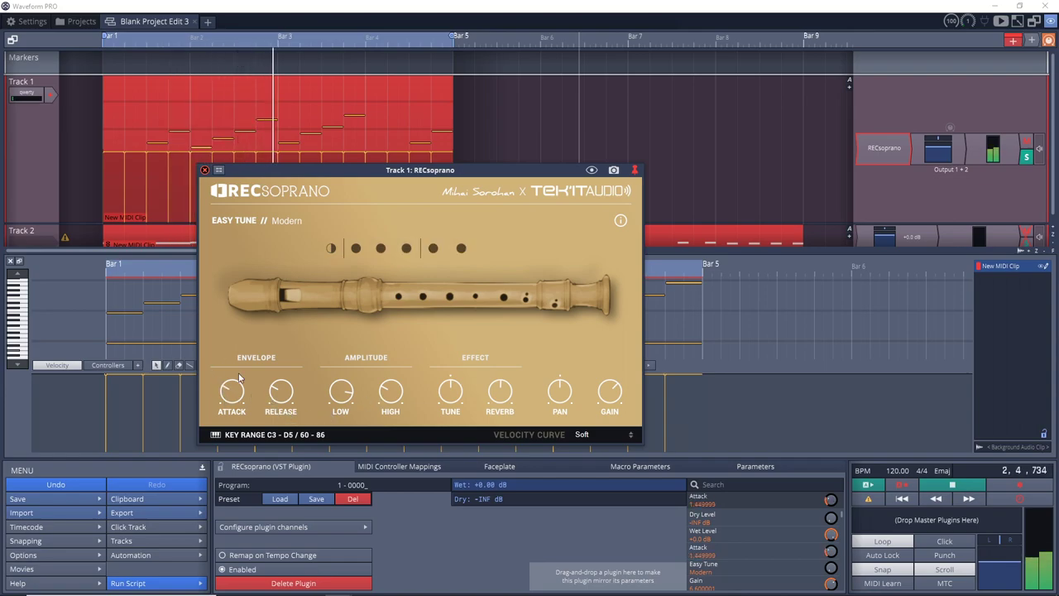
Set the RECsoprano gain to about 5.8, and try panning to about -0.8 before returning the pan to about -0.05
{"action": "left_click_drag", "start_coordinate": [608, 395], "coordinate": [607, 398]}
{"action": "left_click", "coordinate": [557, 400]}
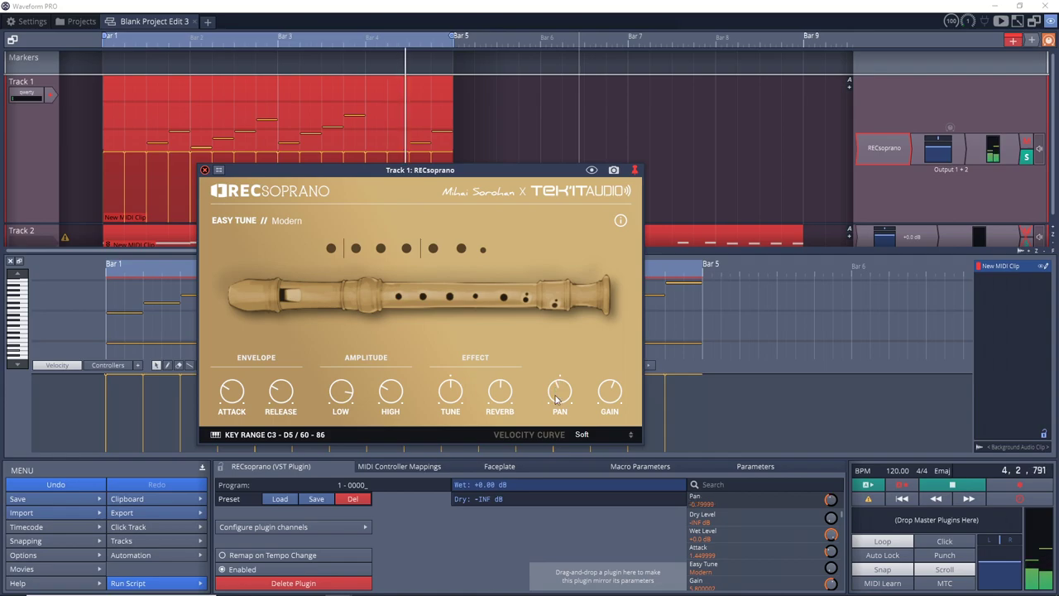
{"action": "left_click_drag", "start_coordinate": [543, 434], "coordinate": [536, 377]}
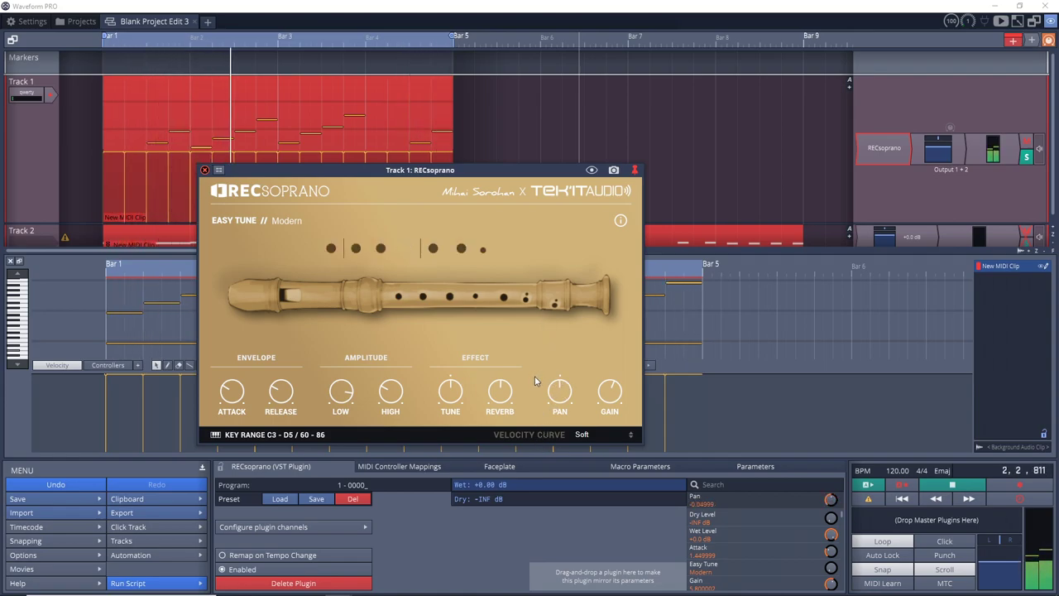
Raise the RECsoprano reverb to about 0.87 and open the velocity curve choices
{"action": "left_click", "coordinate": [500, 391]}
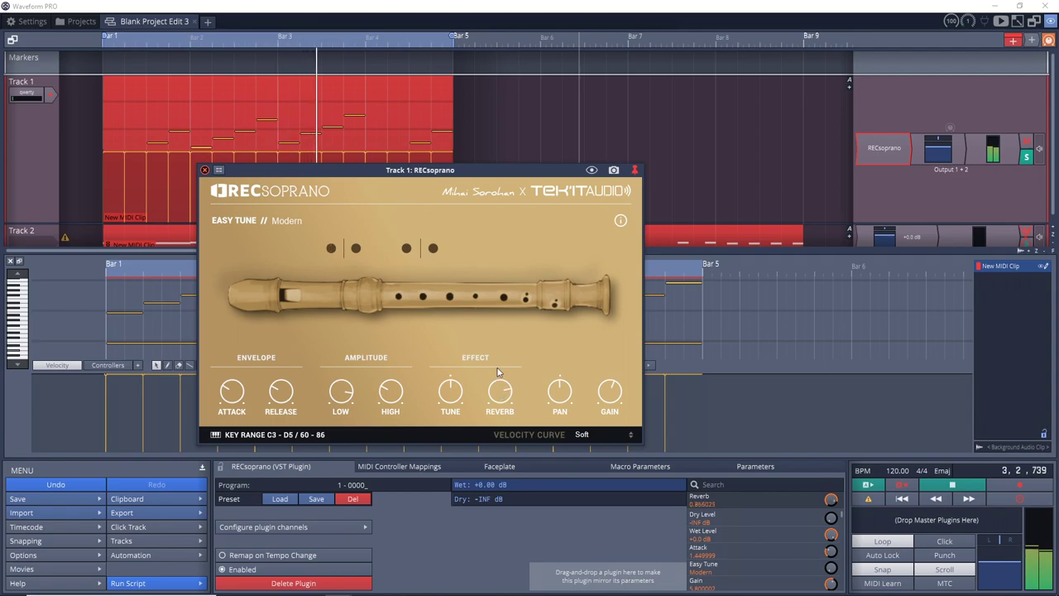
{"action": "left_click", "coordinate": [596, 437]}
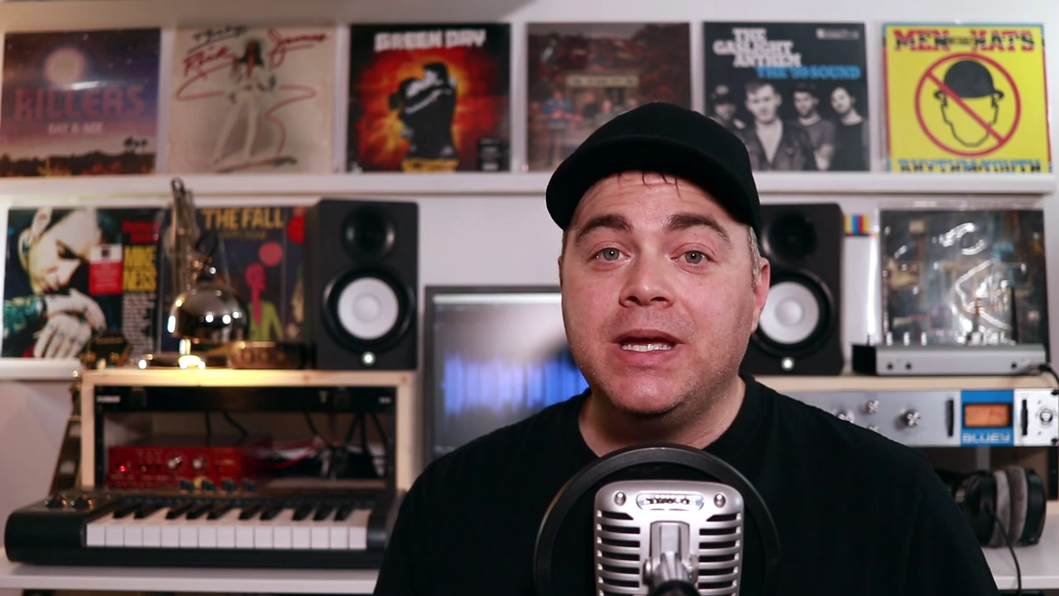